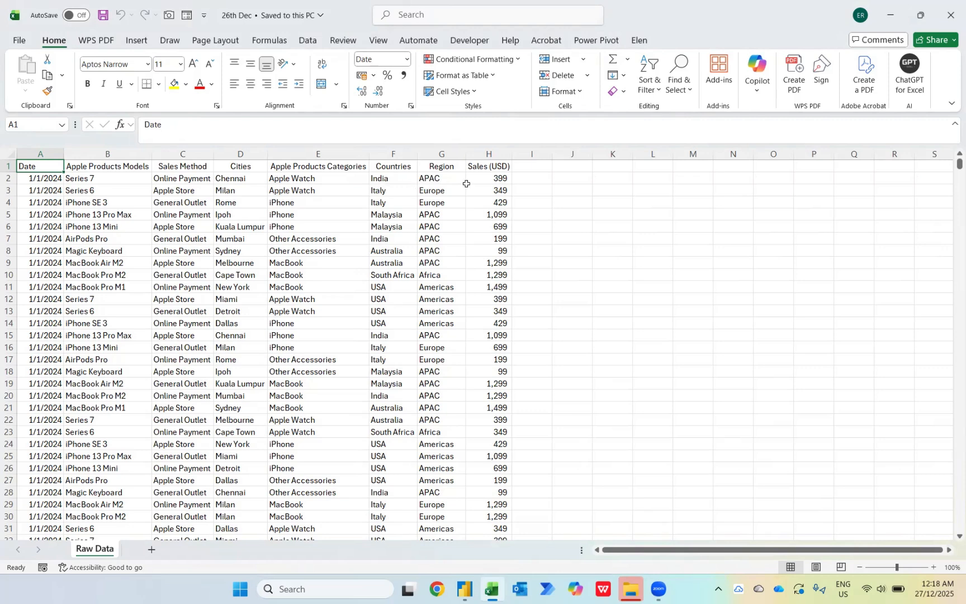
# Step: Check how far the records extend in the Raw Data sheet and return to the header row
pyautogui.hotkey('ctrl', 'Down')
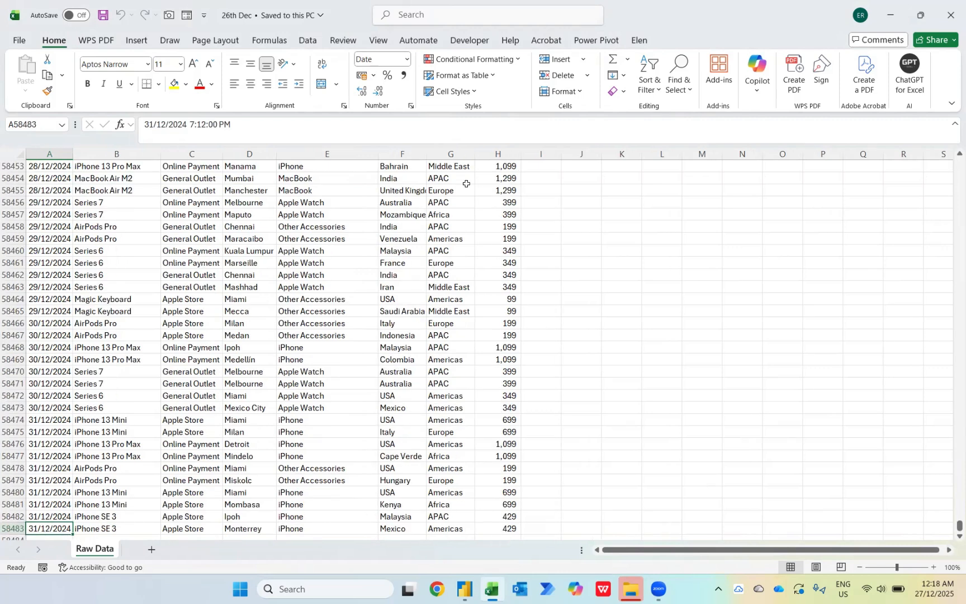
pyautogui.hotkey('ctrl', 'Up')
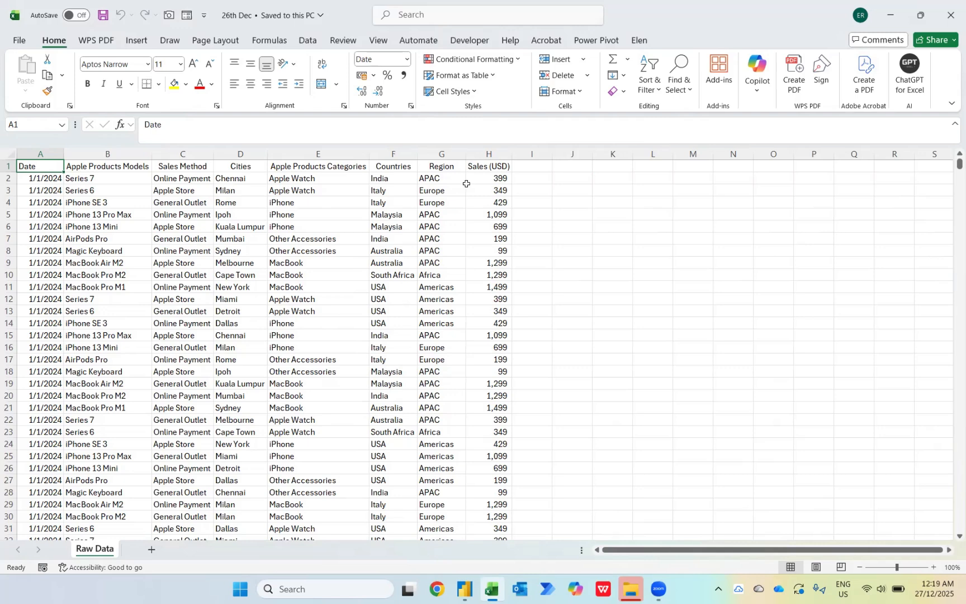
# Step: Switch to Power BI Desktop and start a blank report
pyautogui.moveTo(472, 585)
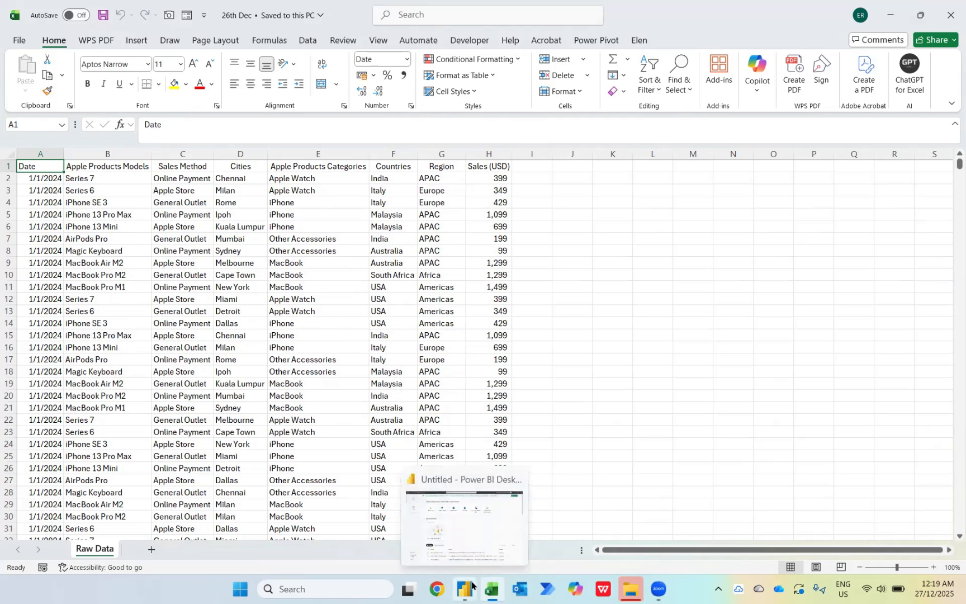
pyautogui.click(461, 537)
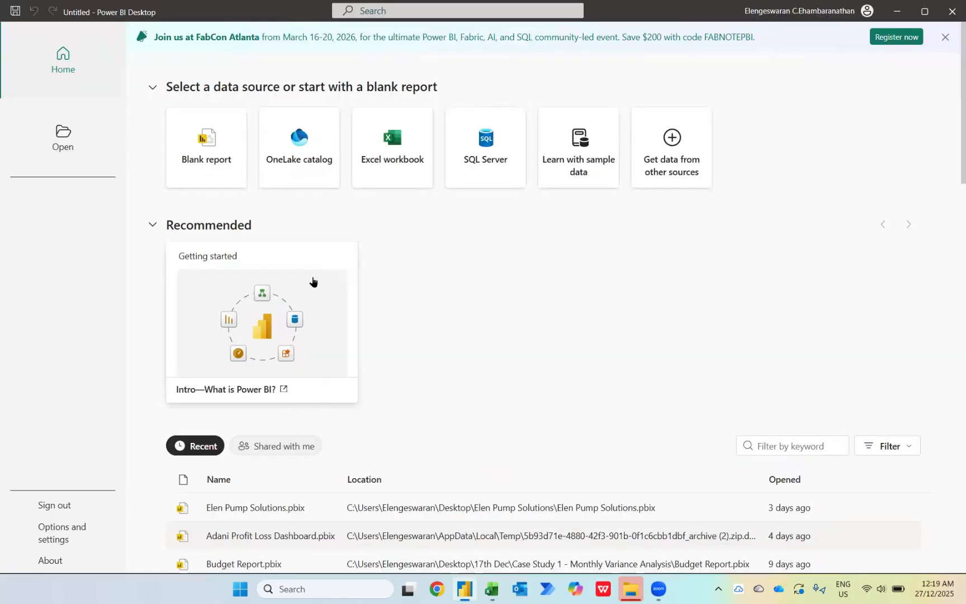
pyautogui.click(219, 167)
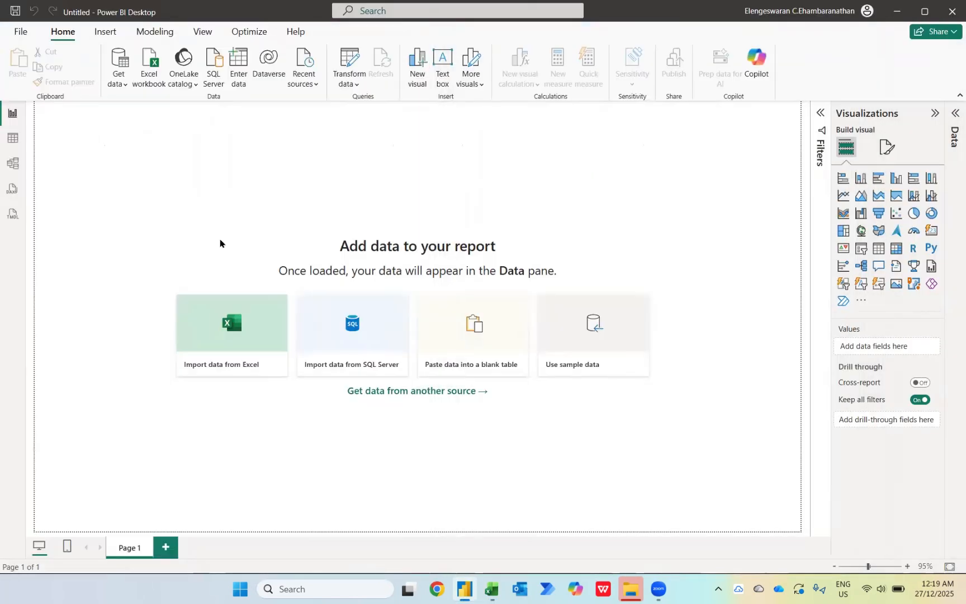
# Step: Import the 26th Dec Excel workbook from the Downloads folder and select its Raw Data sheet
pyautogui.click(230, 339)
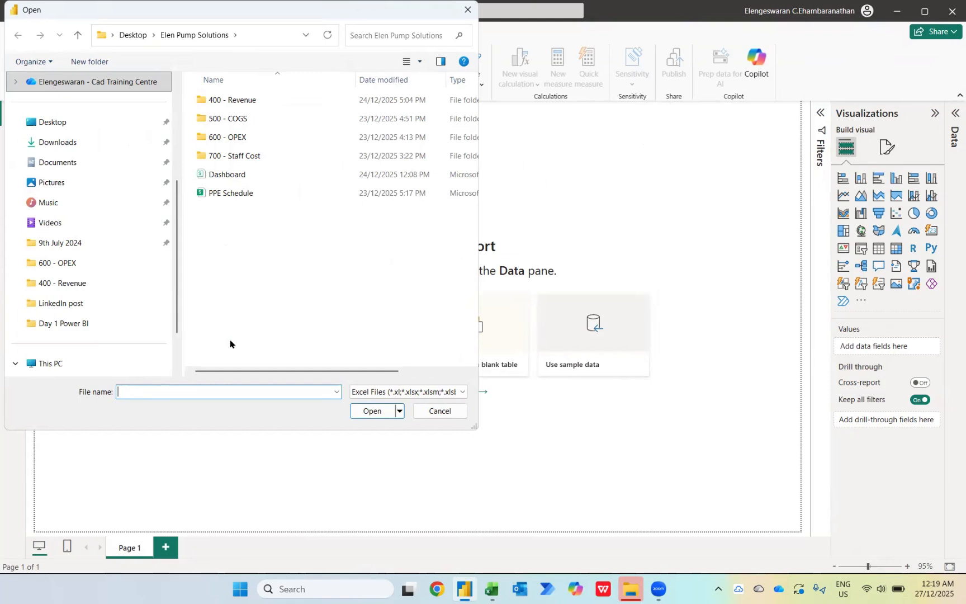
pyautogui.click(61, 144)
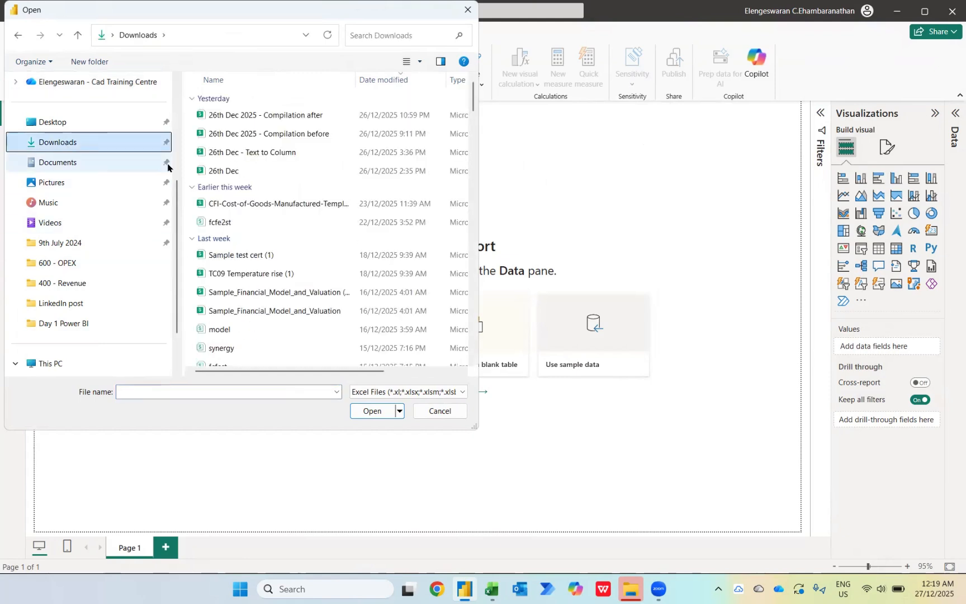
pyautogui.click(221, 170)
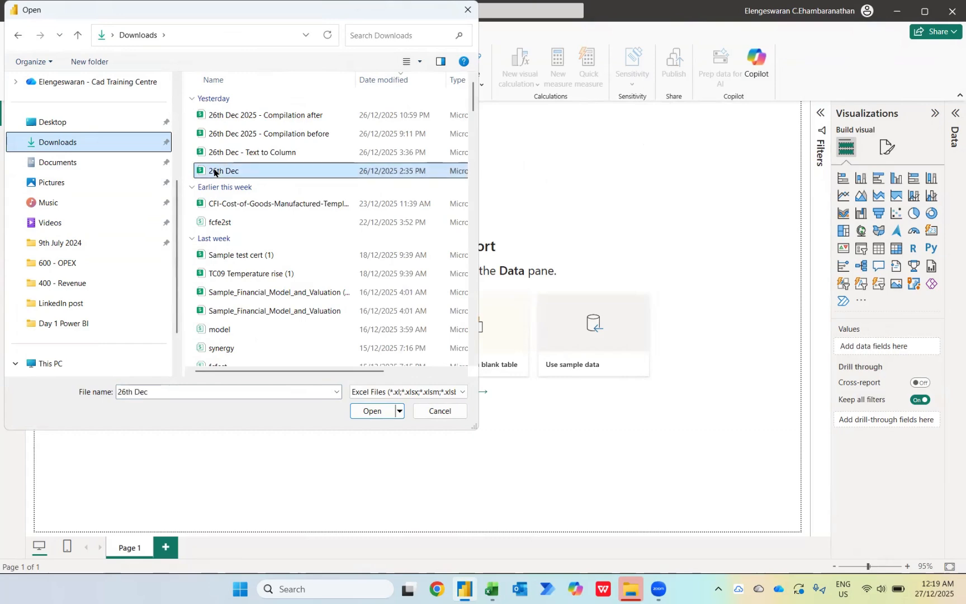
pyautogui.click(360, 410)
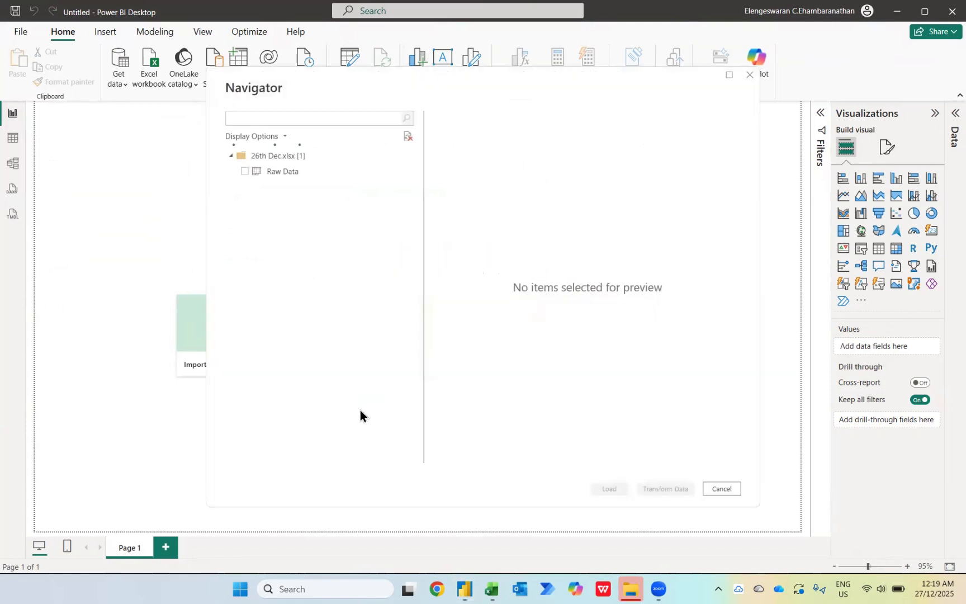
pyautogui.click(242, 173)
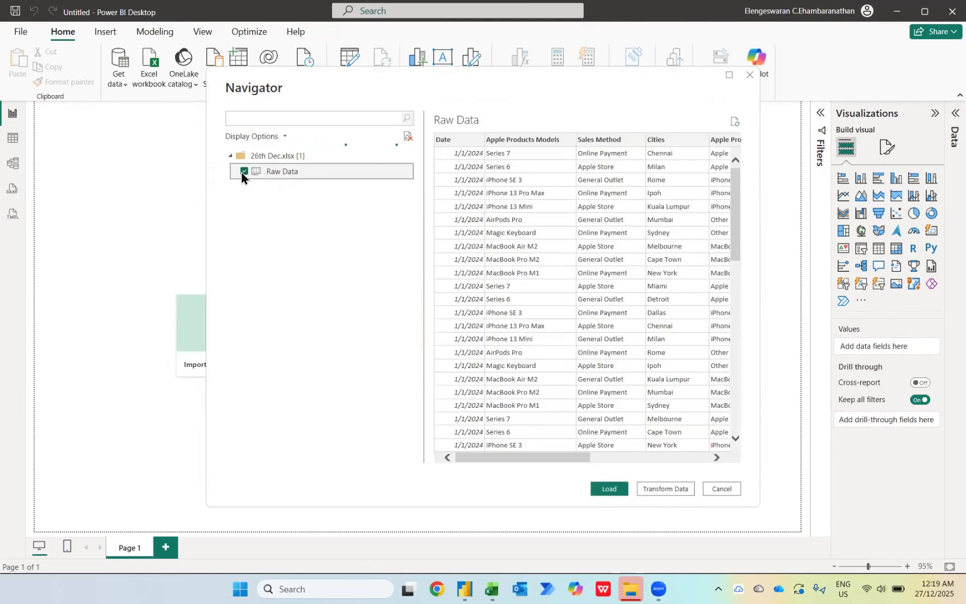
# Step: Switch to the 26th Dec workbook in Excel to check its sheet name, and return to Power BI Desktop
pyautogui.moveTo(496, 585)
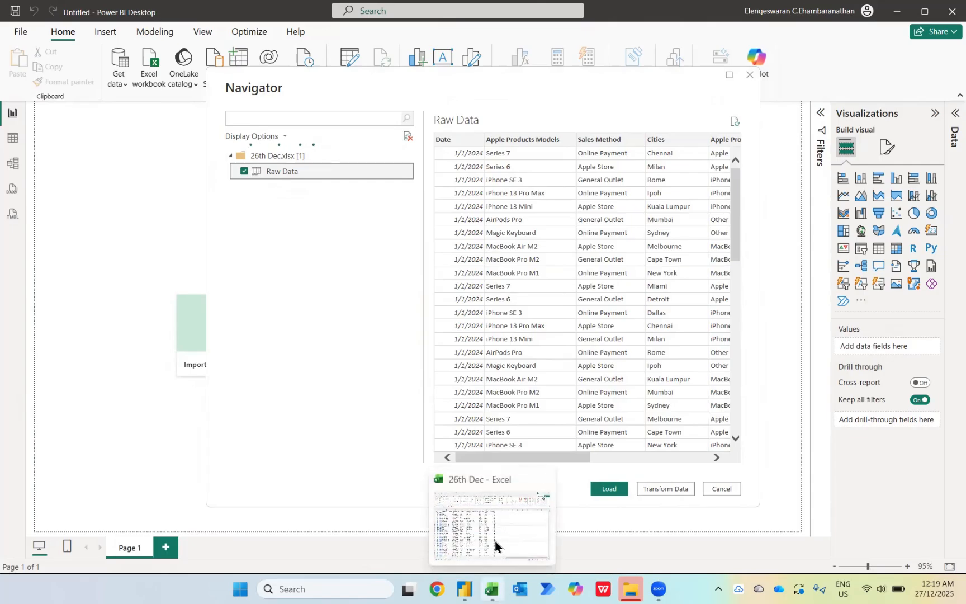
pyautogui.click(494, 541)
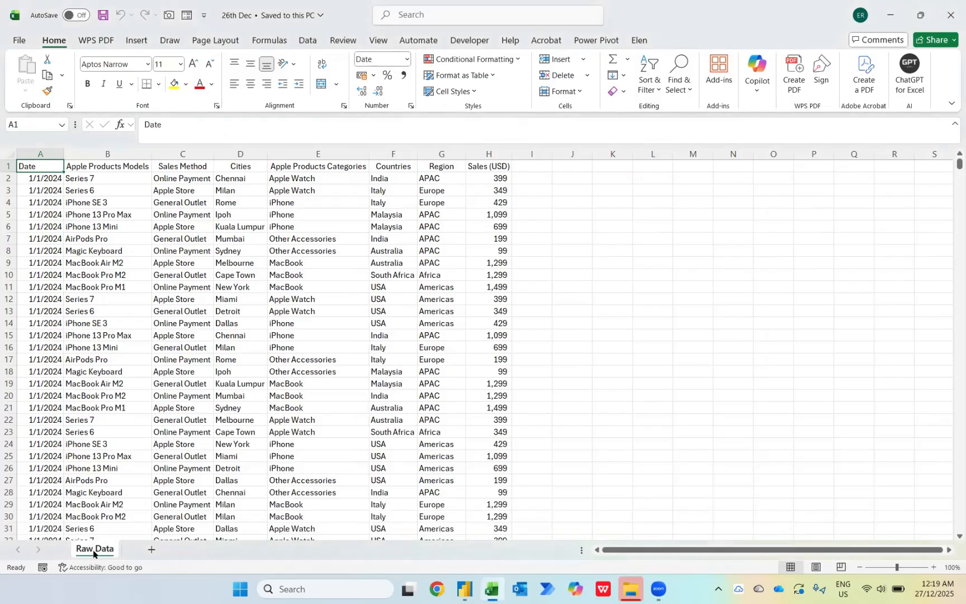
pyautogui.hotkey('alt', 'Tab')
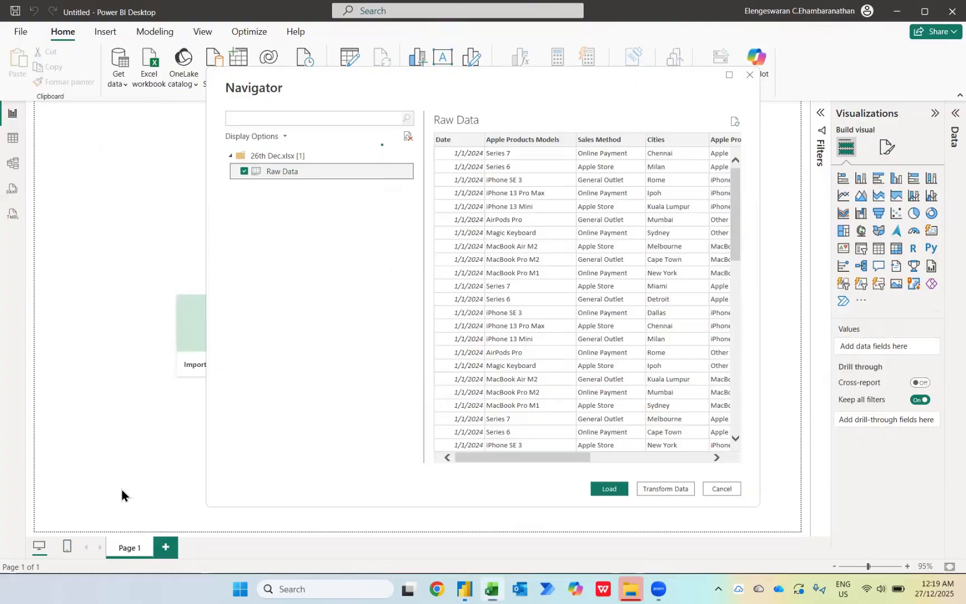
# Step: Reselect the Raw Data sheet and open it in Power Query Editor with Transform Data
pyautogui.click(247, 171)
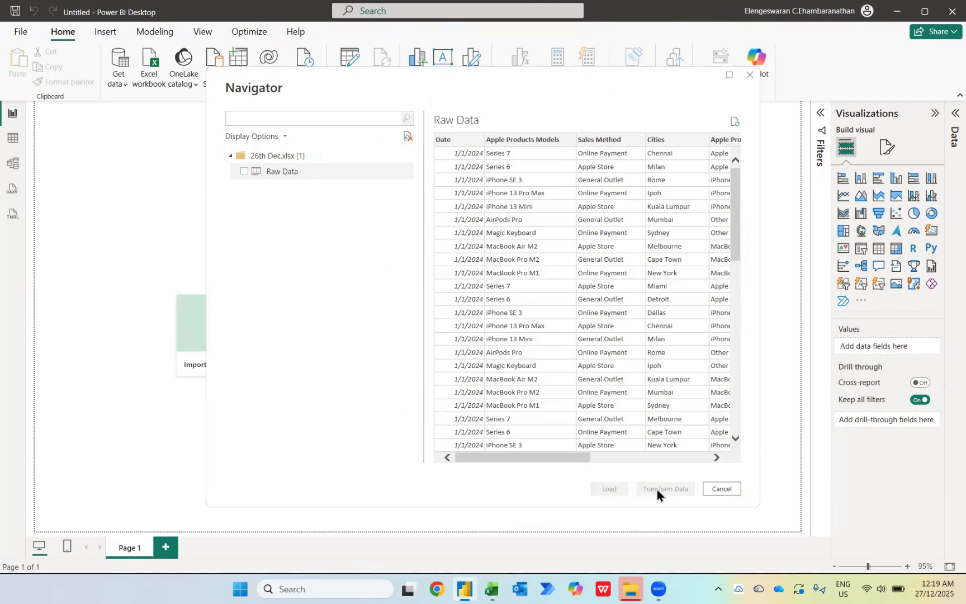
pyautogui.click(243, 173)
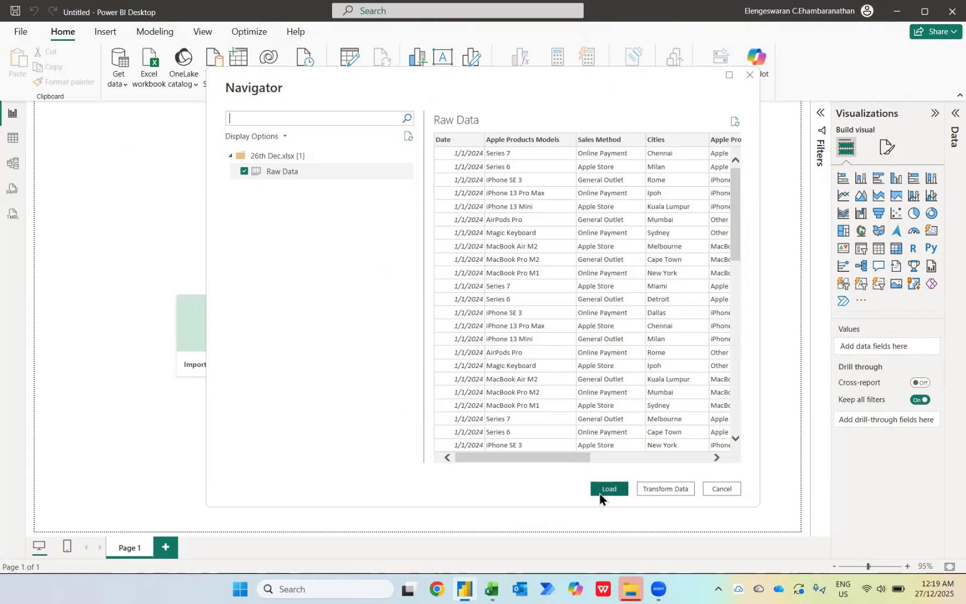
pyautogui.click(662, 488)
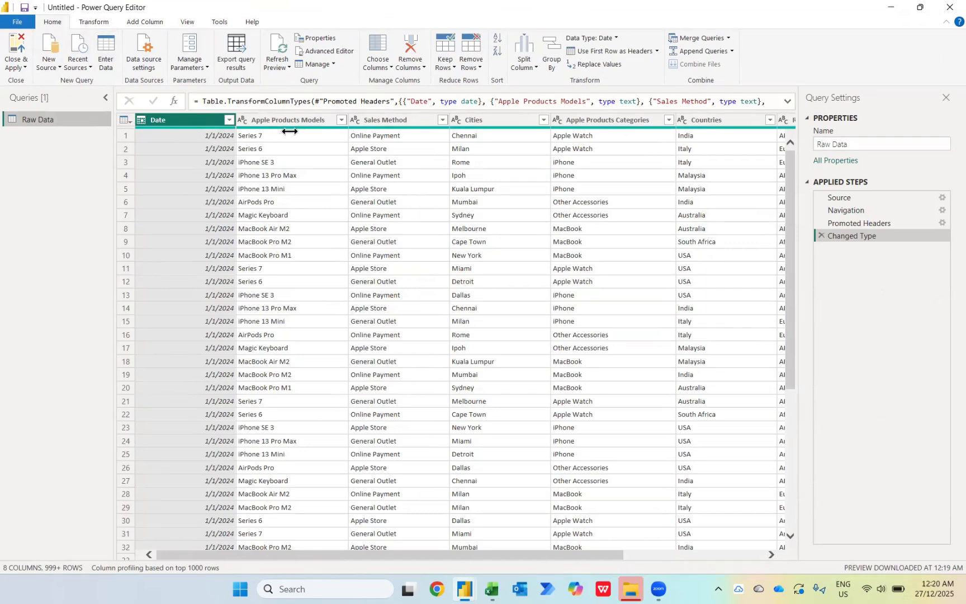
# Step: Examine the data types of all Raw Data columns, from Date across to Sales (USD)
pyautogui.hscroll(5, 602, 195)
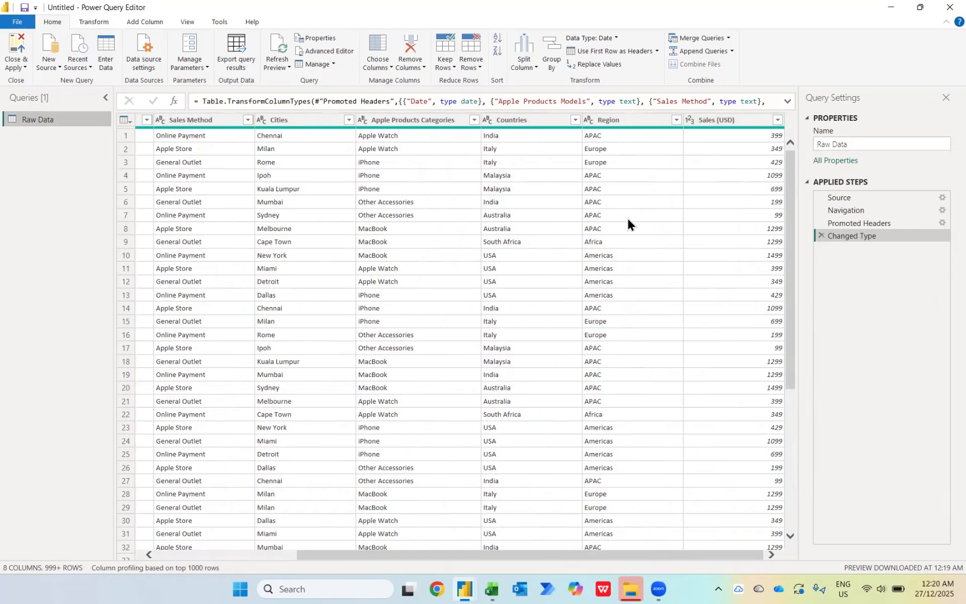
pyautogui.hscroll(-5, 627, 219)
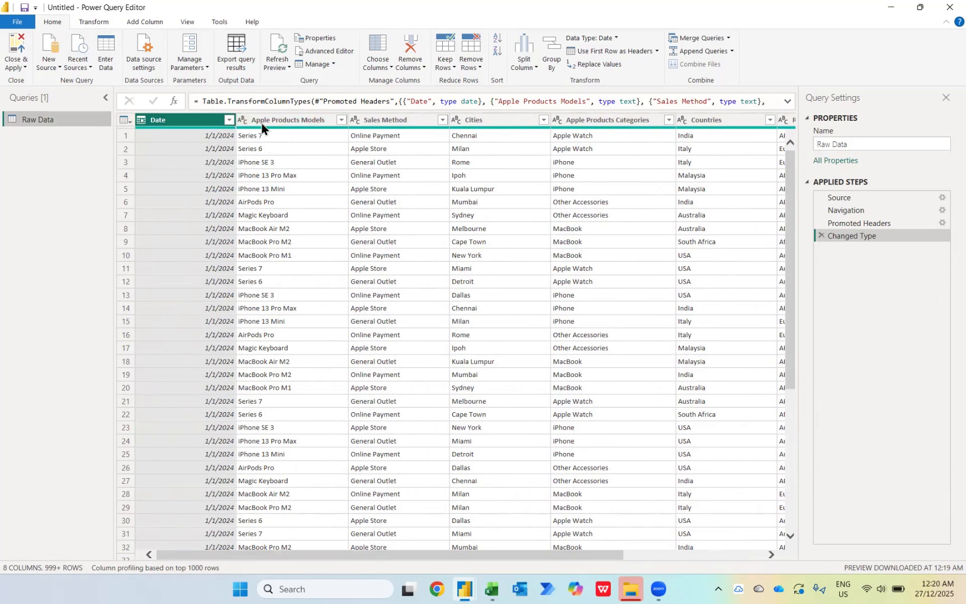
pyautogui.click(456, 122)
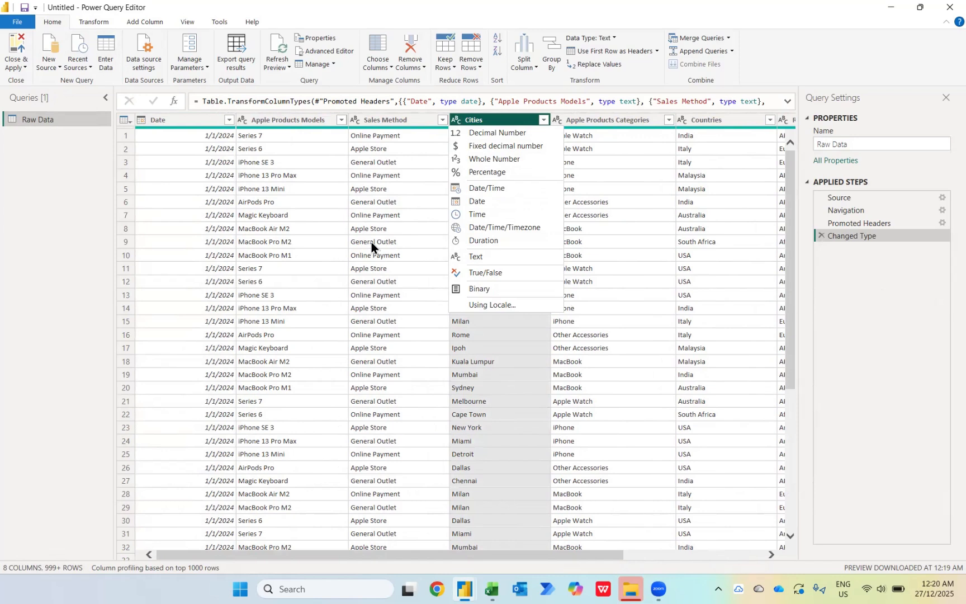
pyautogui.click(448, 209)
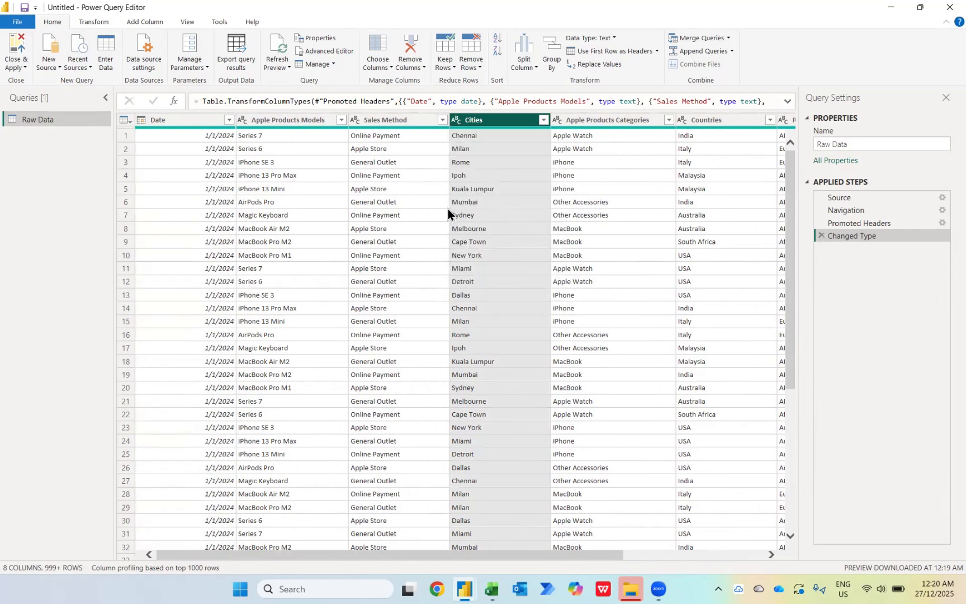
pyautogui.hscroll(3, 448, 209)
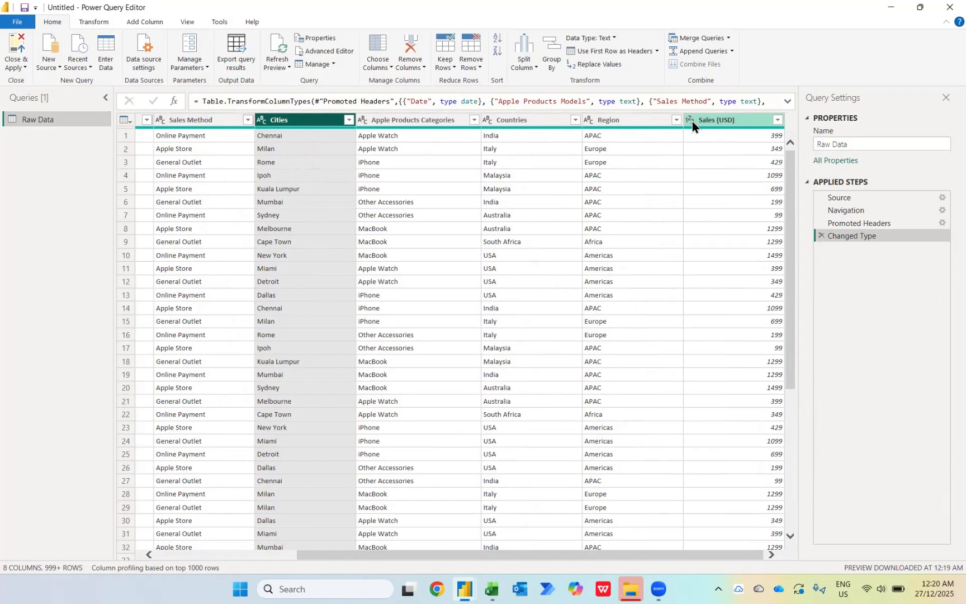
# Step: Close and apply the query, and expand the Raw Data table down to the Date hierarchy levels
pyautogui.click(21, 51)
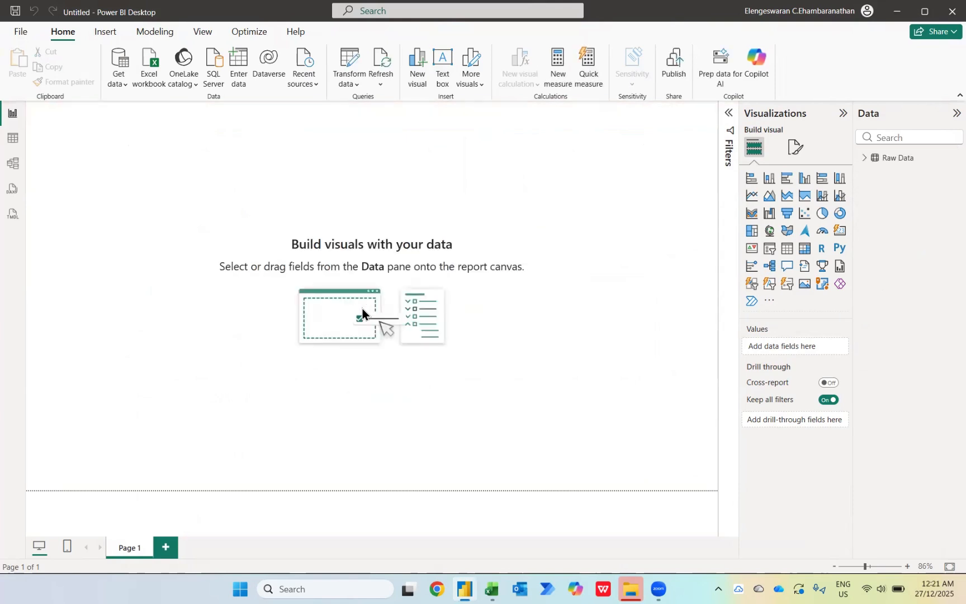
pyautogui.click(864, 160)
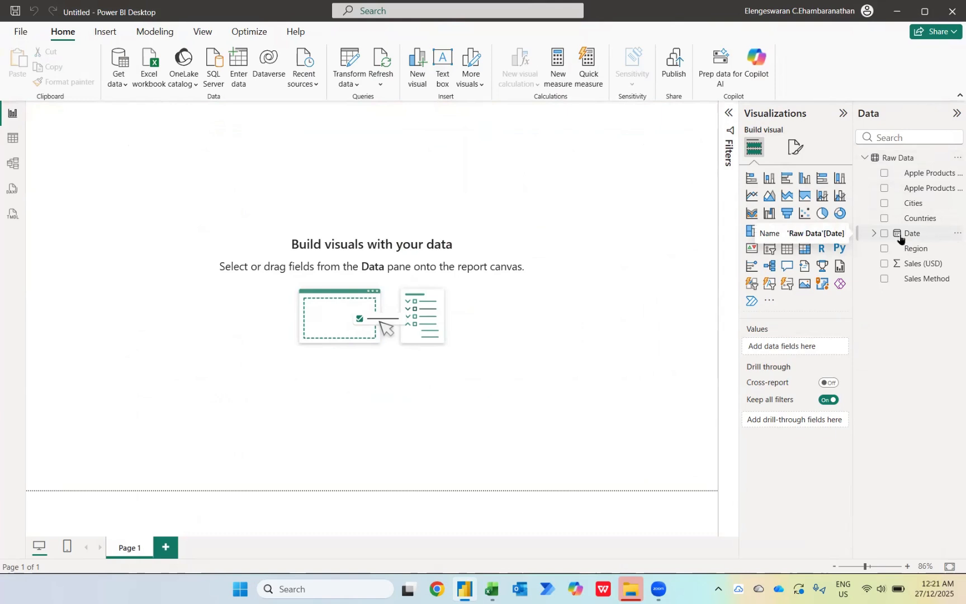
pyautogui.click(873, 234)
pyautogui.click(883, 249)
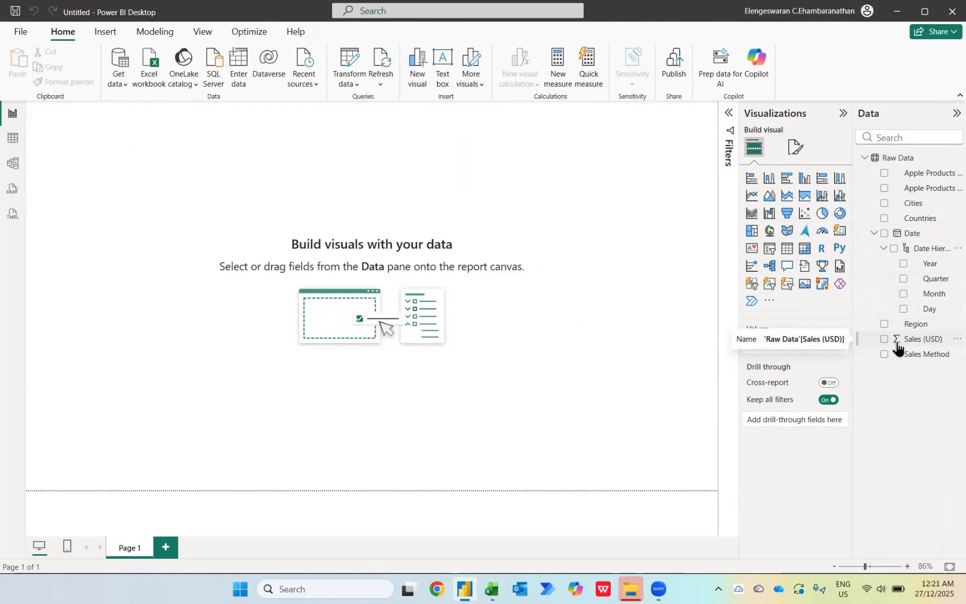
# Step: Add a clustered column chart of Sales (USD) by Month, move it lower and stretch it across the full page width
pyautogui.click(805, 179)
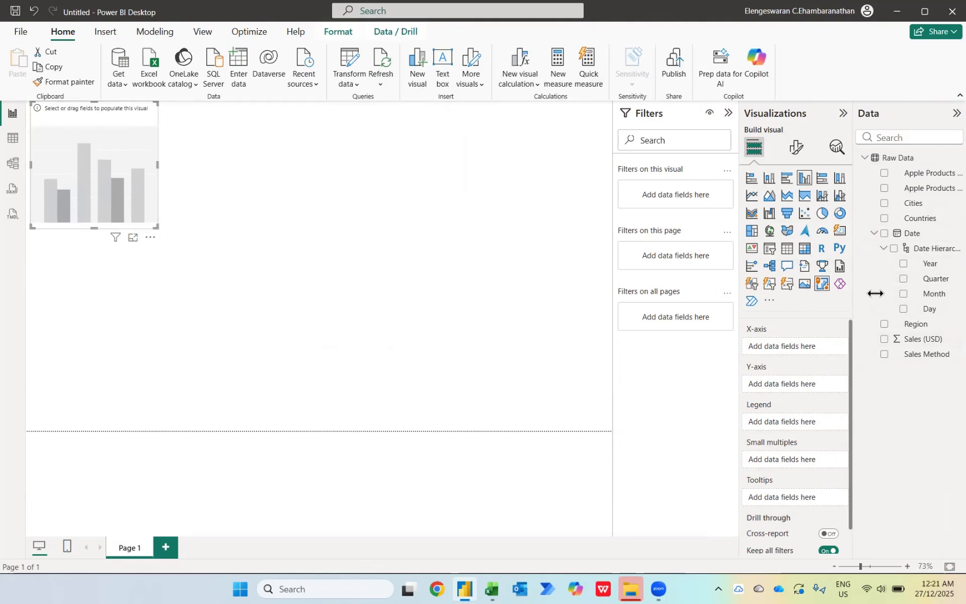
pyautogui.click(903, 296)
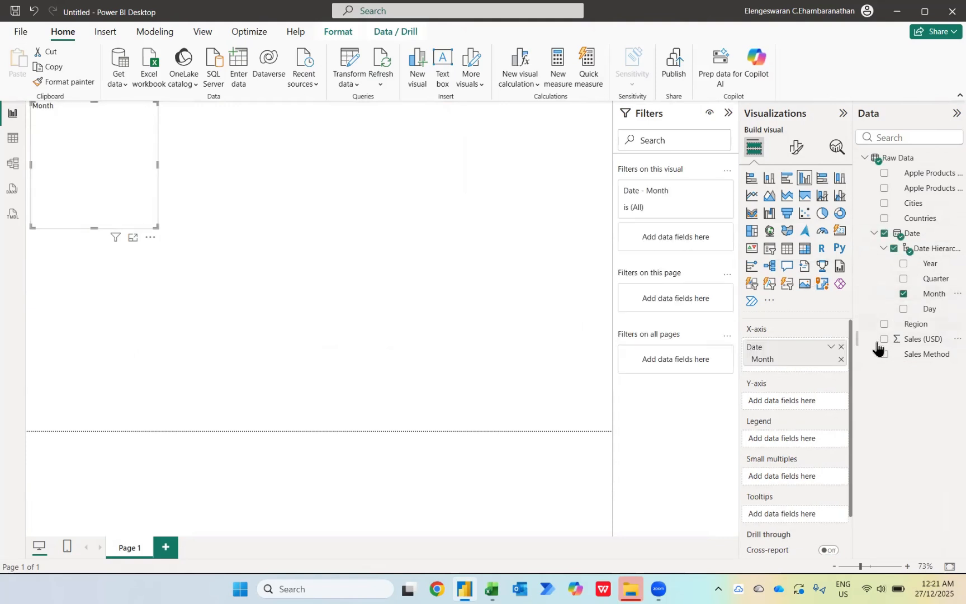
pyautogui.click(885, 339)
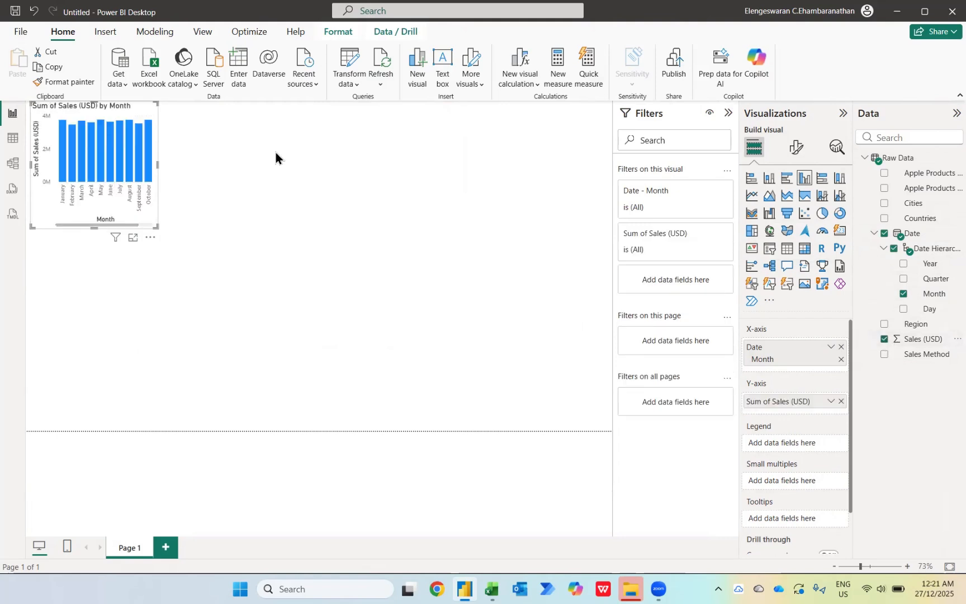
pyautogui.moveTo(115, 124); pyautogui.dragTo(94, 184)
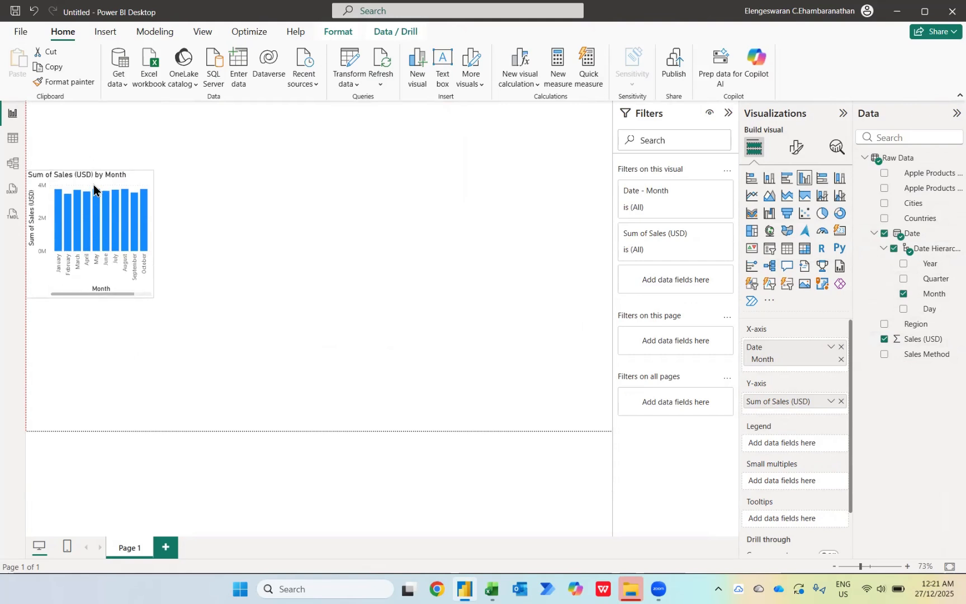
pyautogui.moveTo(151, 295); pyautogui.dragTo(612, 317)
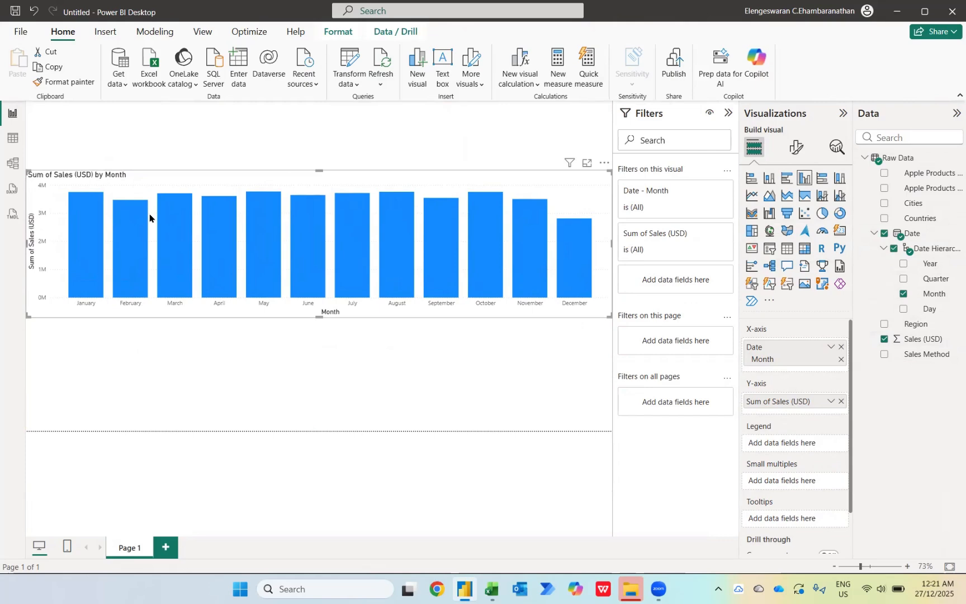
# Step: Turn on data labels for the monthly sales column chart
pyautogui.click(792, 148)
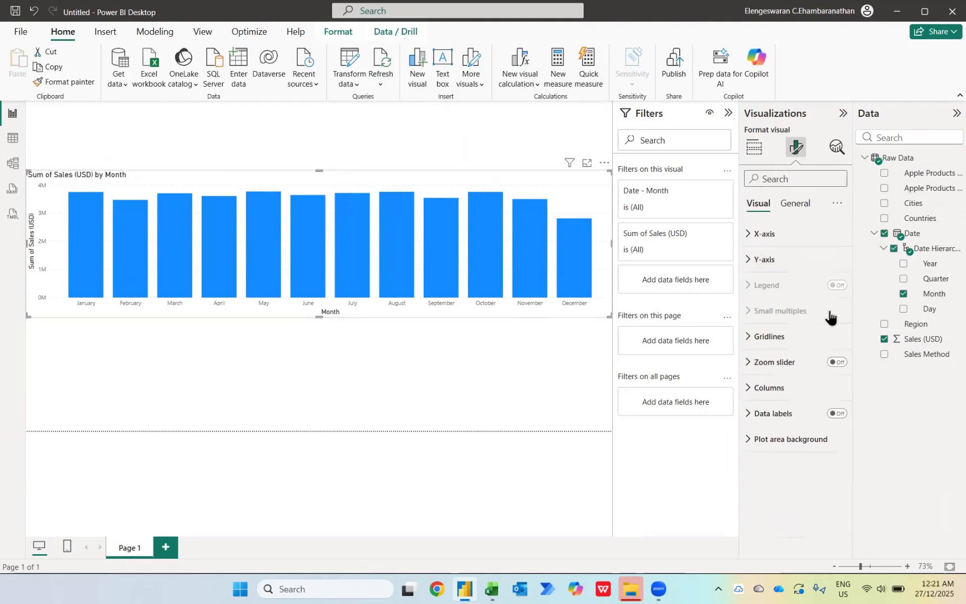
pyautogui.click(838, 414)
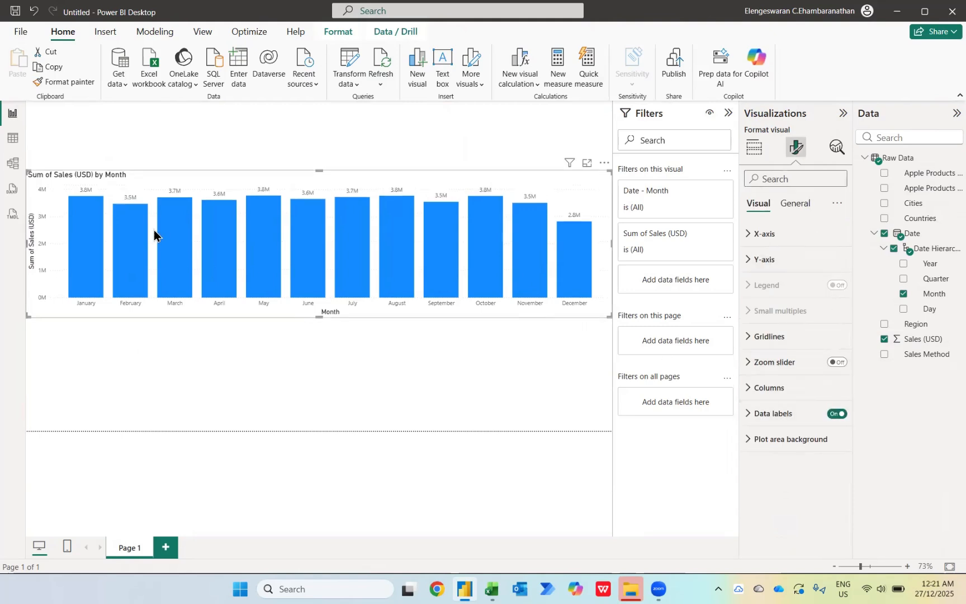
pyautogui.moveTo(143, 218)
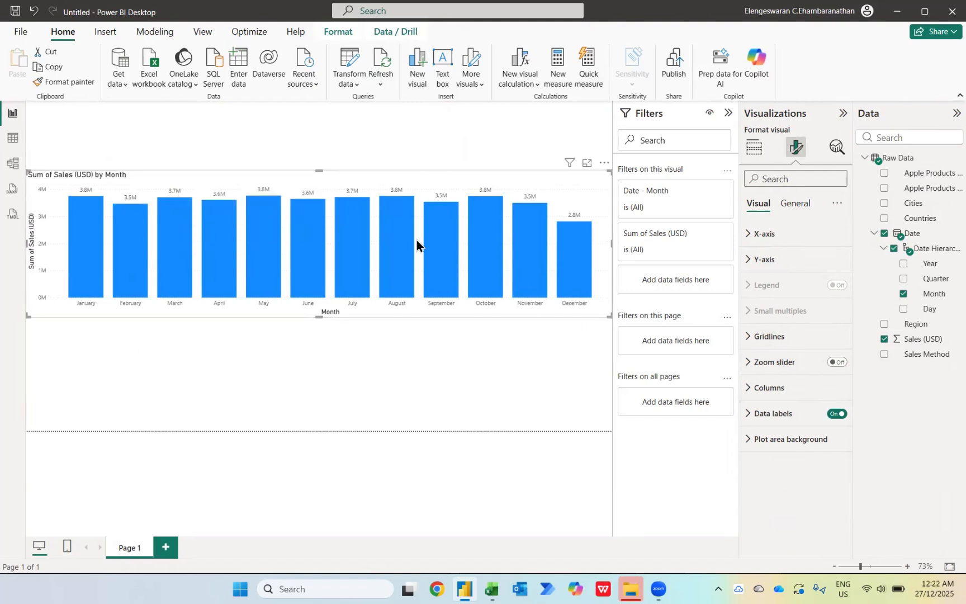
# Step: Set the data label values of the monthly sales chart to show 2 decimal places
pyautogui.click(746, 415)
pyautogui.scroll(-5, 772, 474)
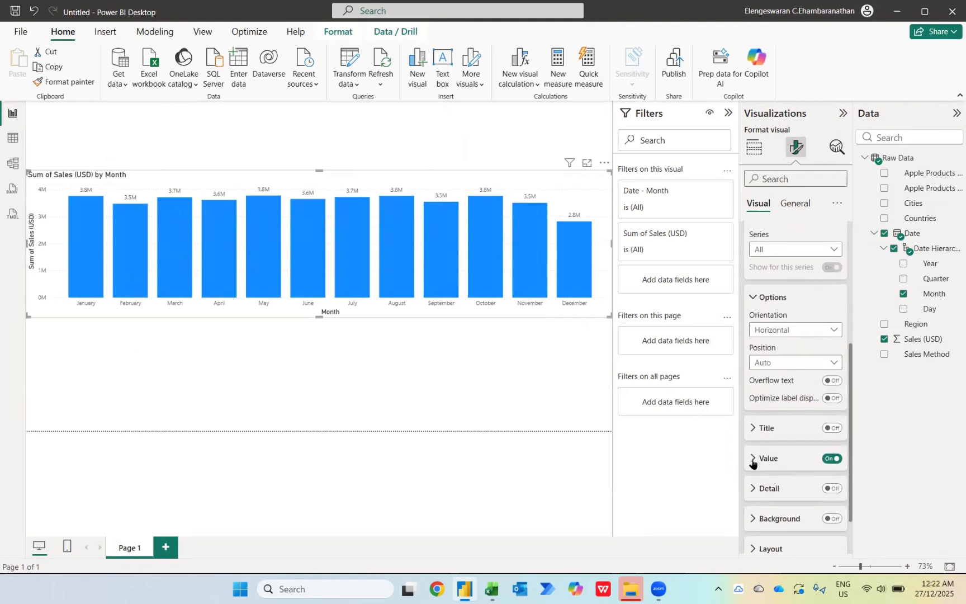
pyautogui.click(753, 462)
pyautogui.scroll(-3, 754, 468)
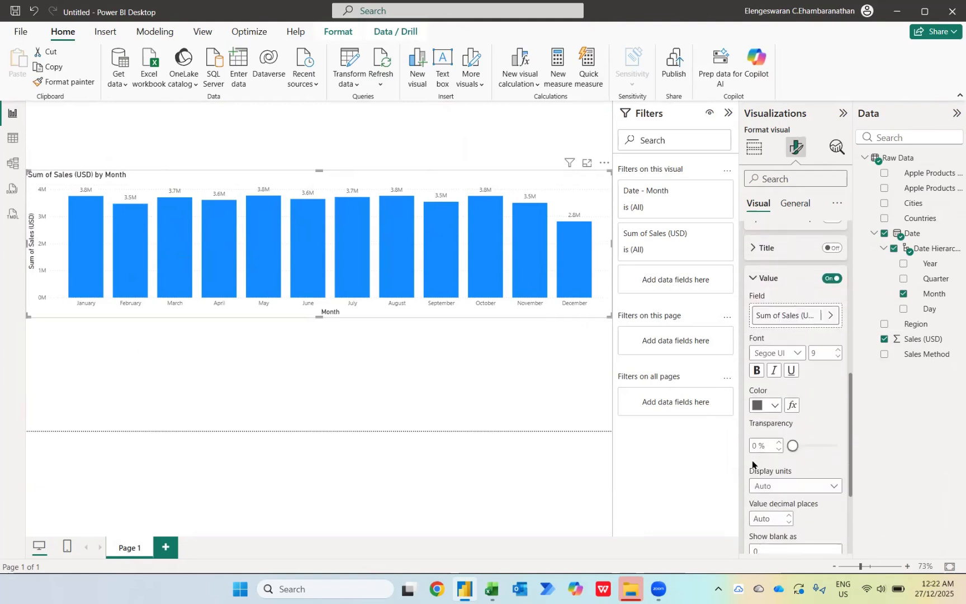
pyautogui.click(790, 491)
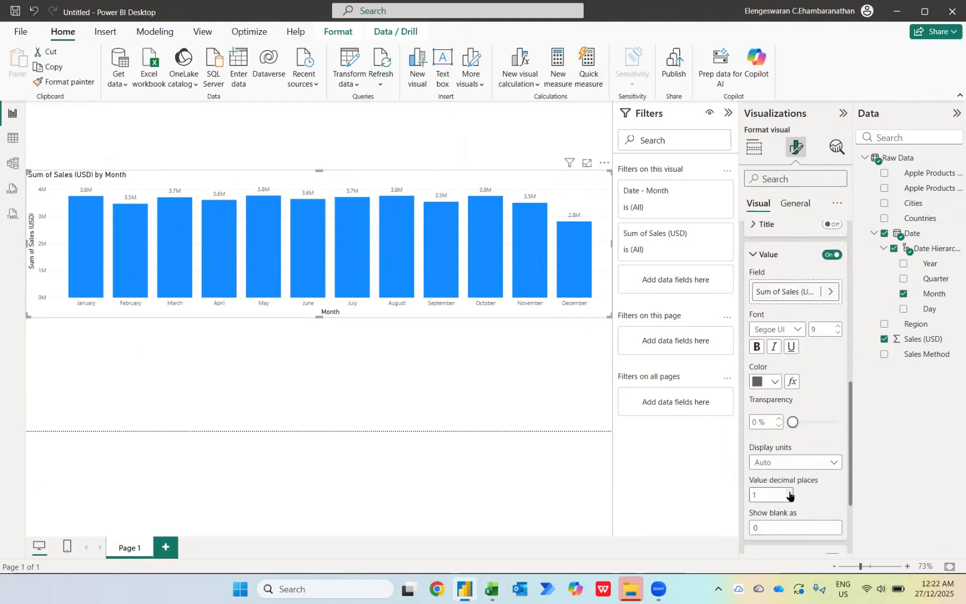
pyautogui.click(790, 491)
pyautogui.moveTo(491, 272)
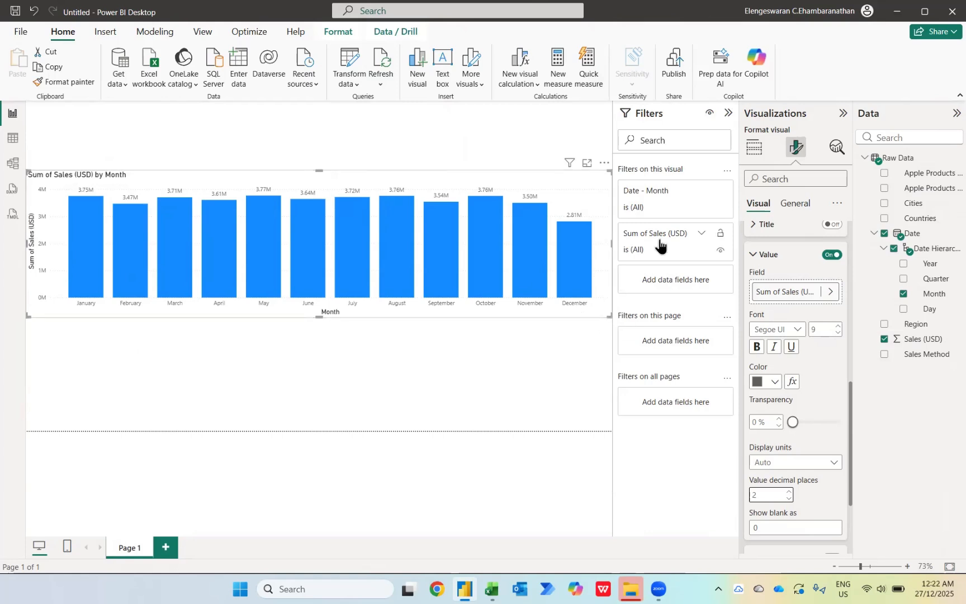
# Step: Add an average line for Sum of Sales (USD) to the monthly sales column chart
pyautogui.click(836, 149)
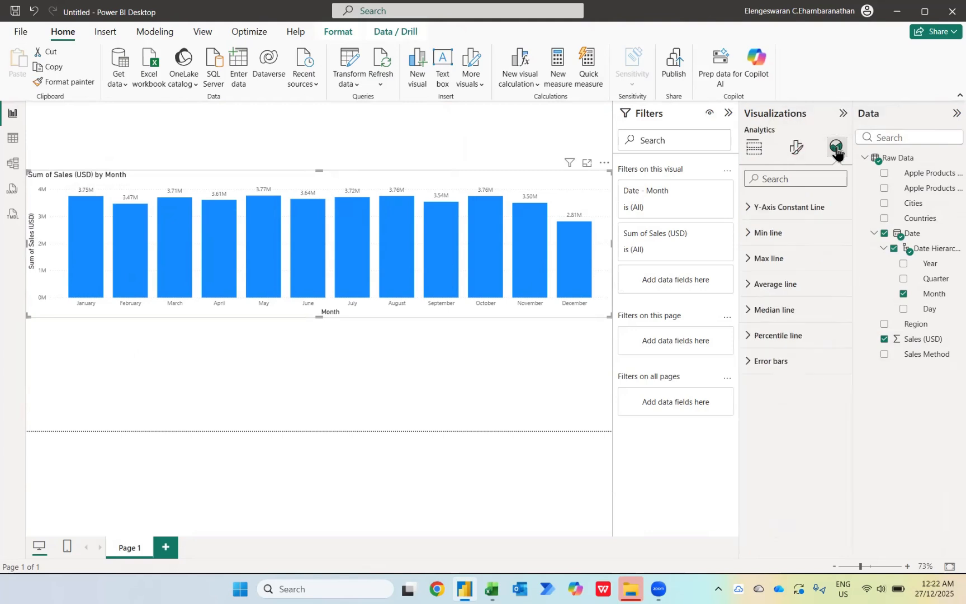
pyautogui.click(774, 284)
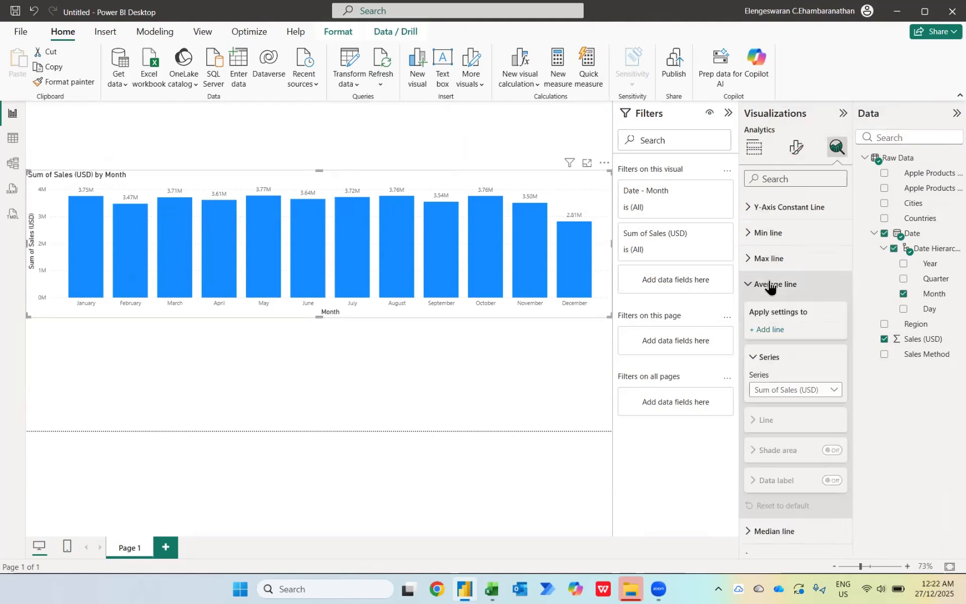
pyautogui.click(769, 329)
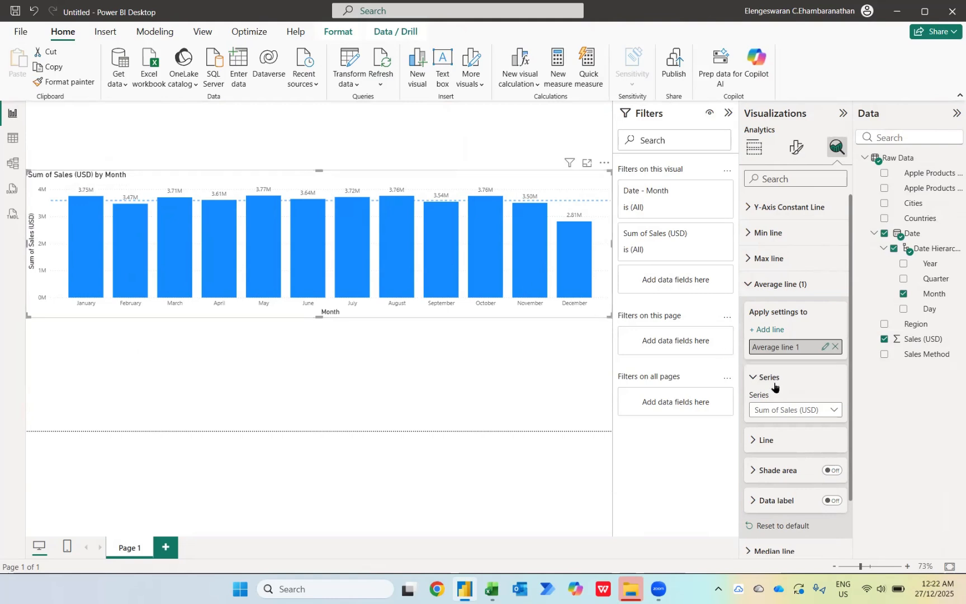
# Step: Format the average line with 0% transparency and a solid line style
pyautogui.click(760, 441)
pyautogui.scroll(-1, 763, 443)
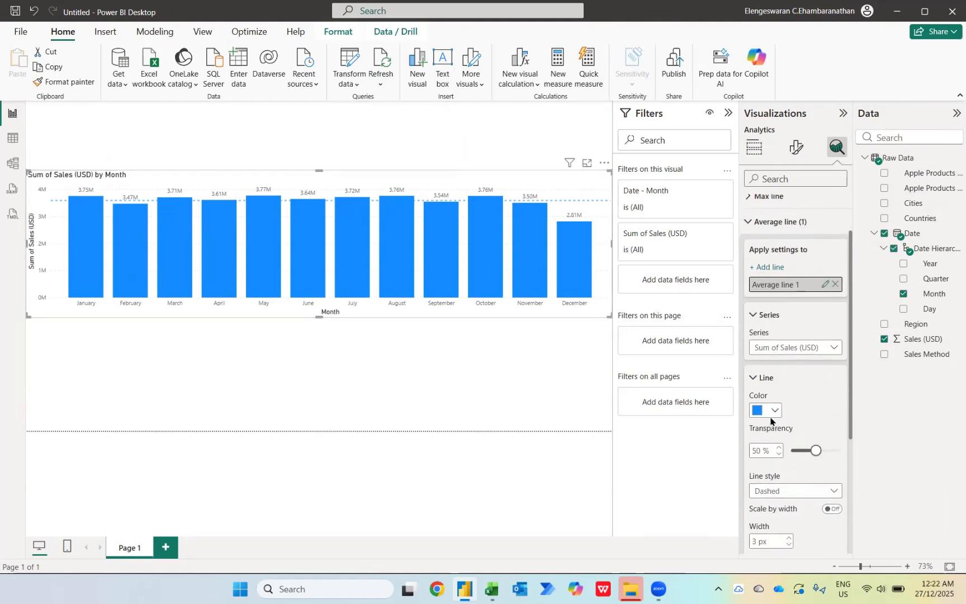
pyautogui.moveTo(822, 453); pyautogui.dragTo(847, 452)
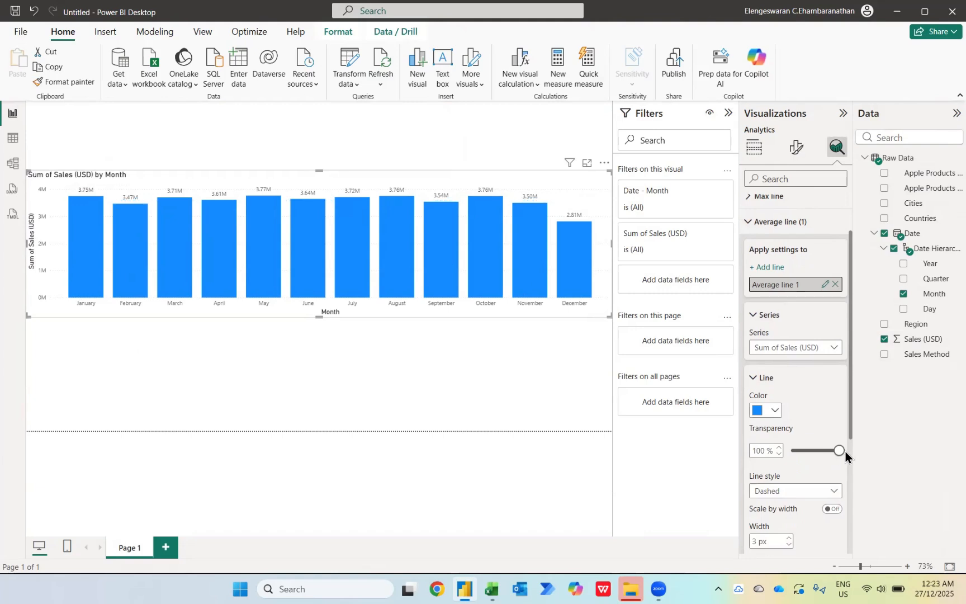
pyautogui.moveTo(838, 450); pyautogui.dragTo(799, 458)
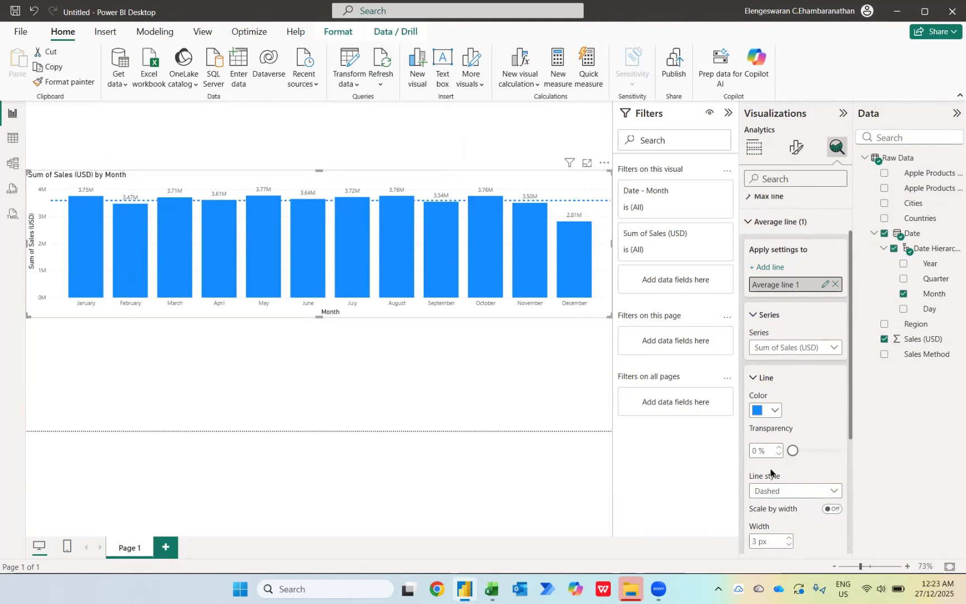
pyautogui.scroll(-1, 790, 499)
pyautogui.click(795, 453)
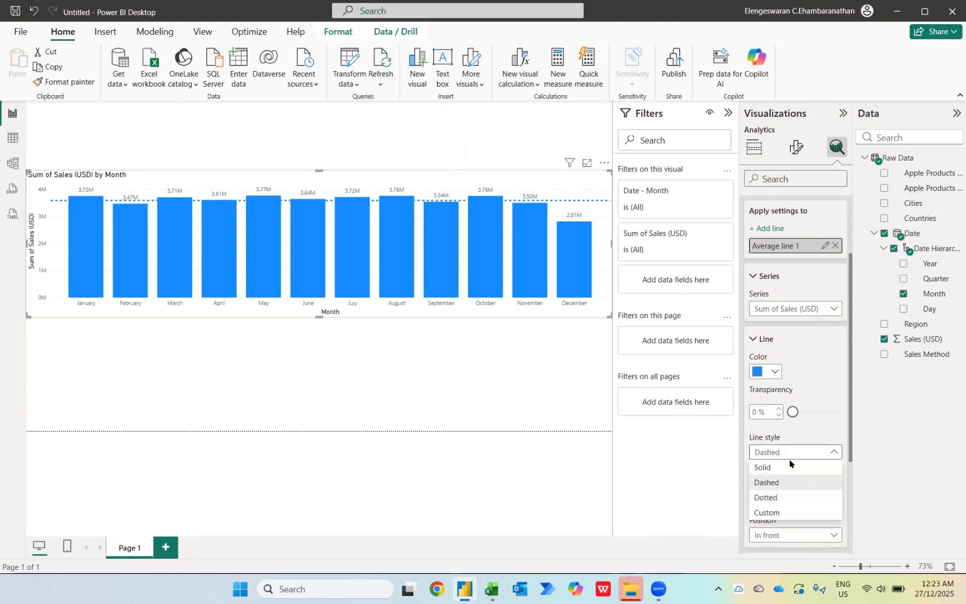
pyautogui.click(771, 469)
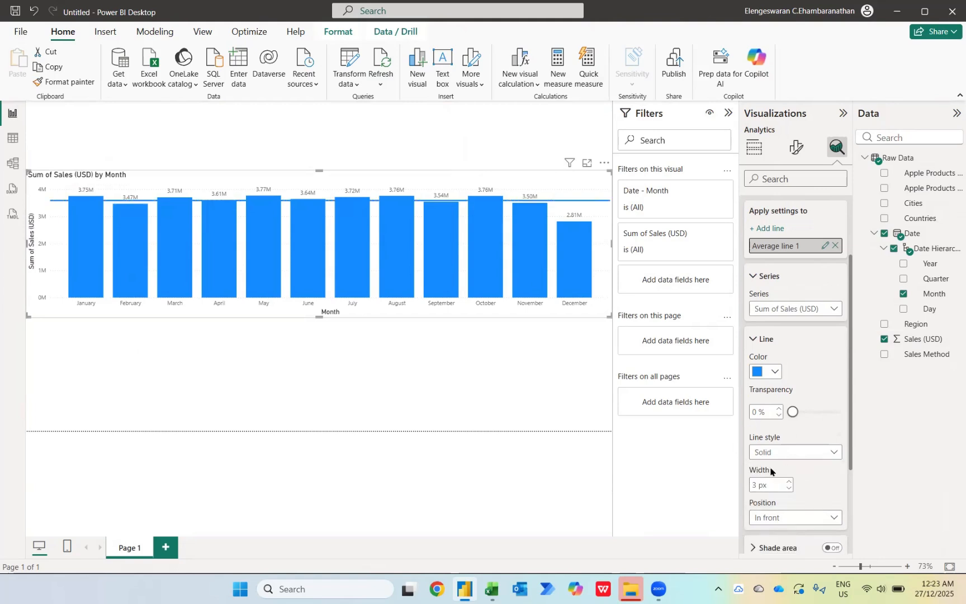
# Step: Change the fill color of all columns in the monthly sales chart to the darkest navy blue shade
pyautogui.click(796, 147)
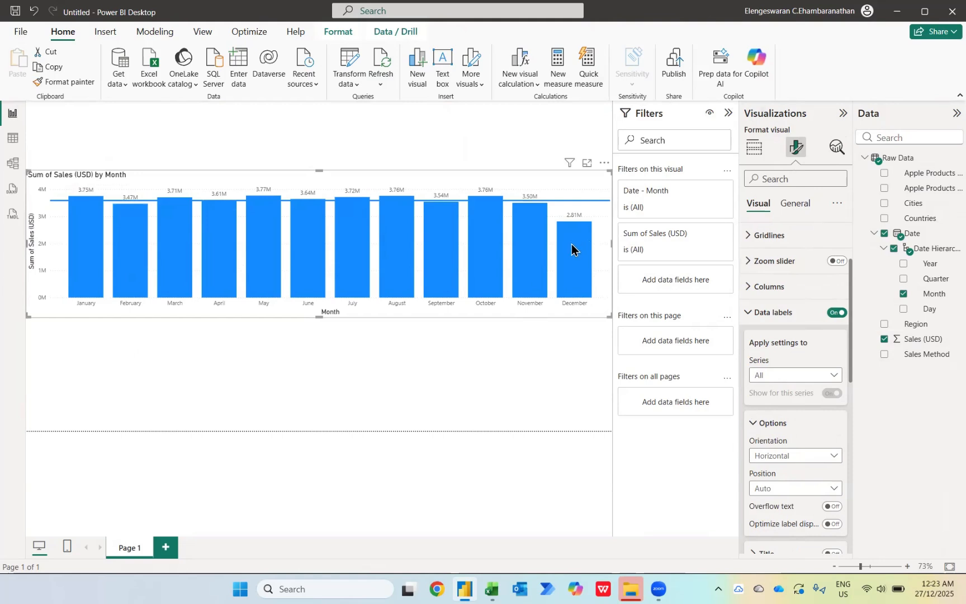
pyautogui.moveTo(572, 244)
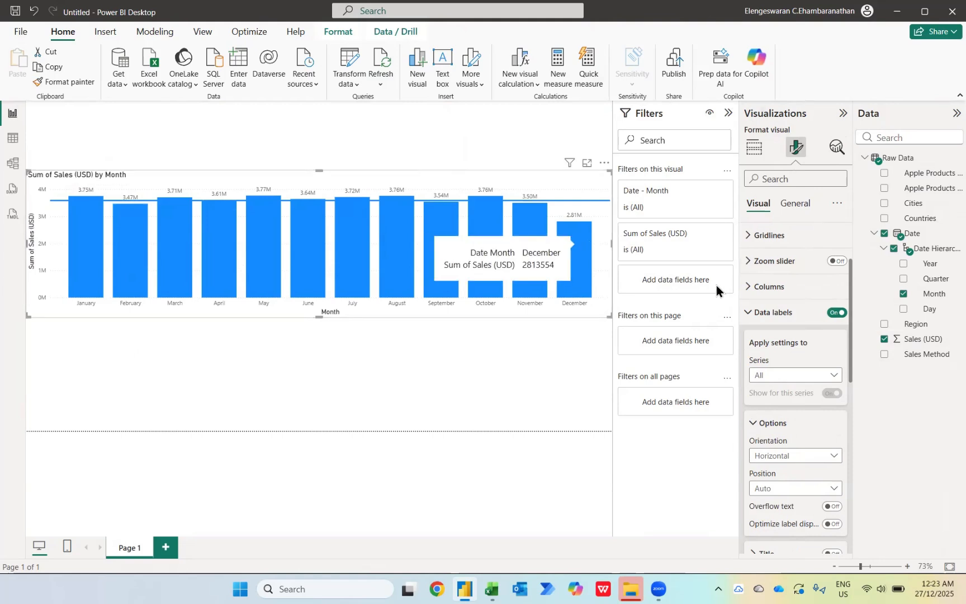
pyautogui.click(761, 287)
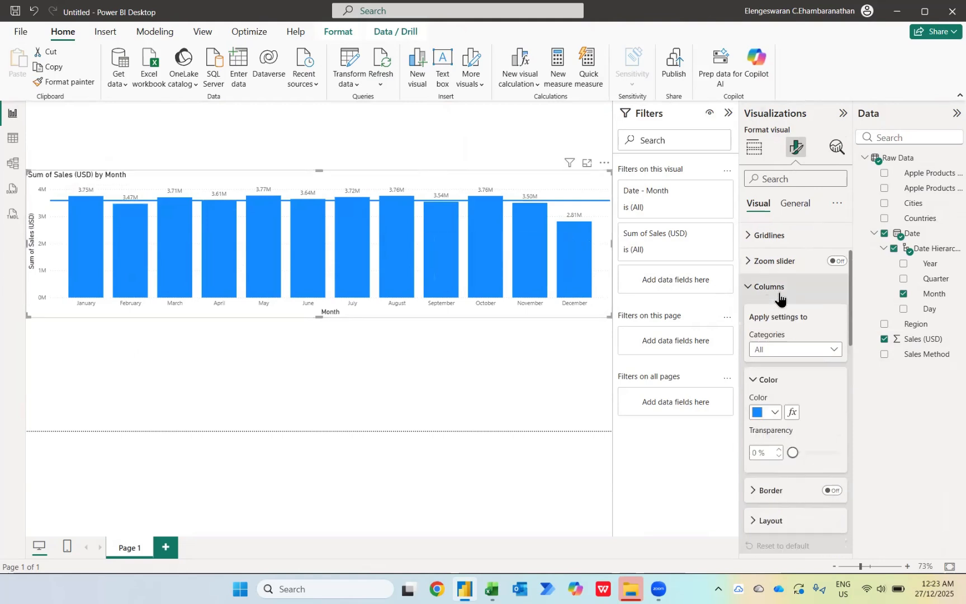
pyautogui.click(772, 413)
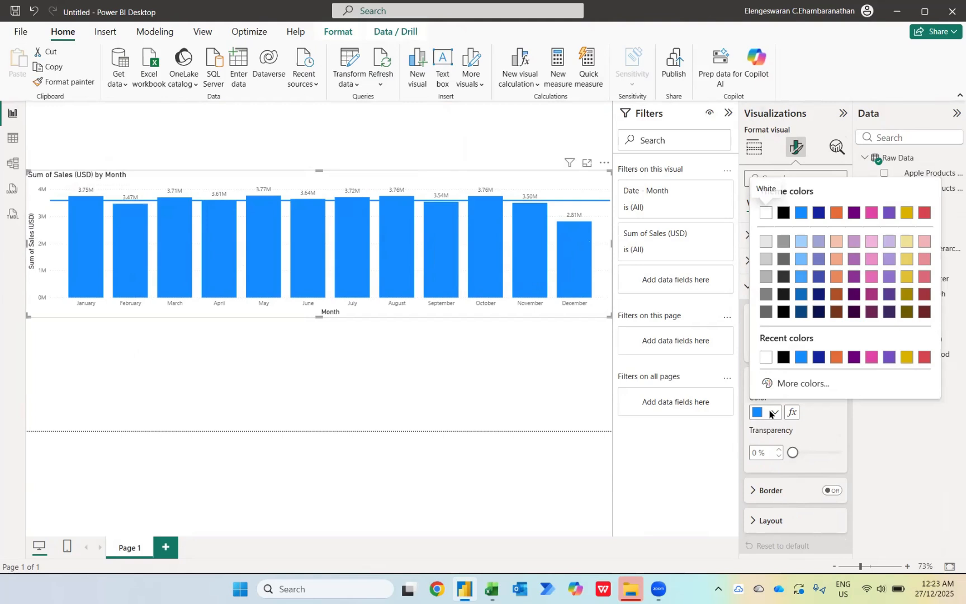
pyautogui.click(818, 312)
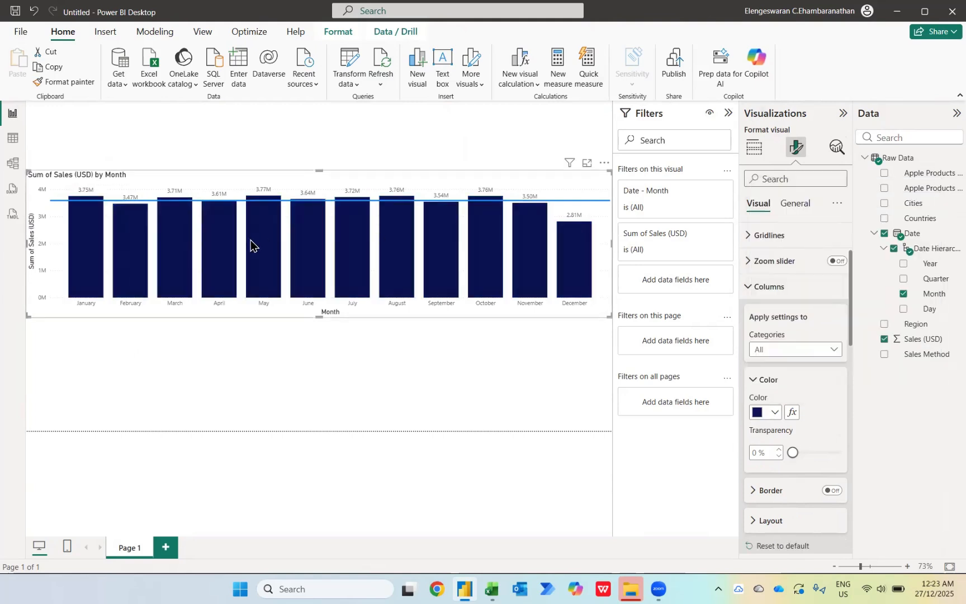
pyautogui.moveTo(268, 207)
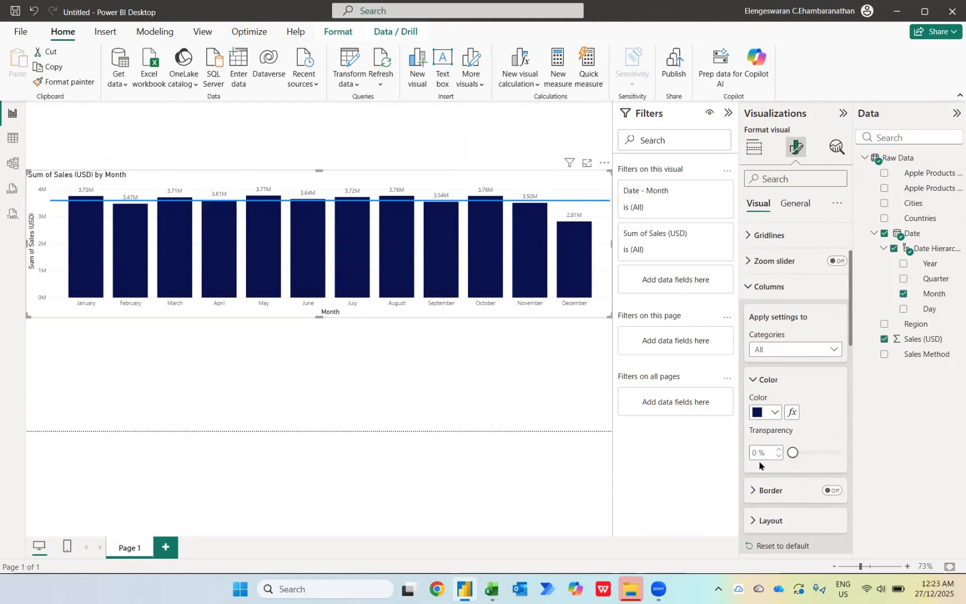
pyautogui.click(749, 286)
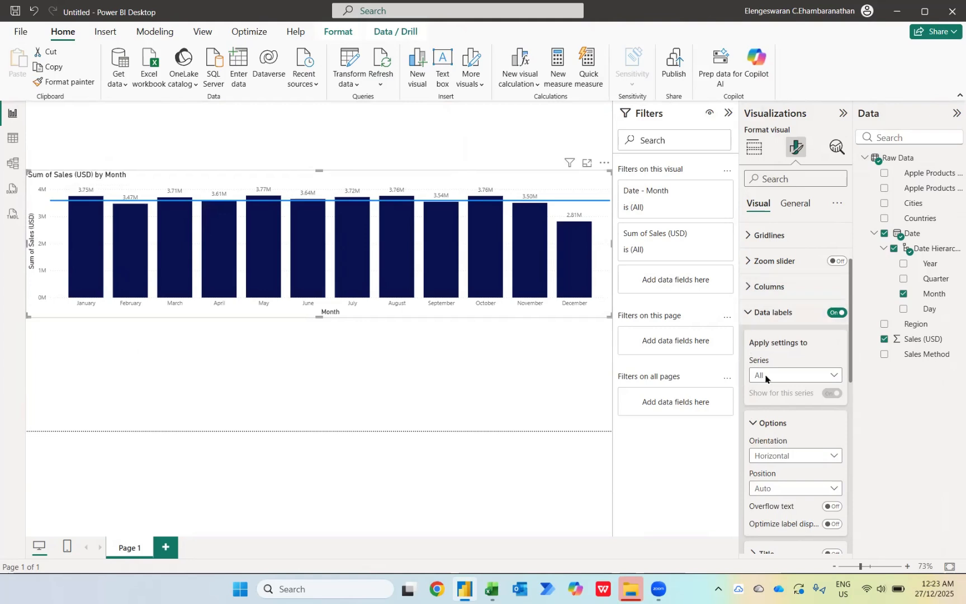
# Step: Set the color of the chart's data label values to black
pyautogui.scroll(-5, 787, 448)
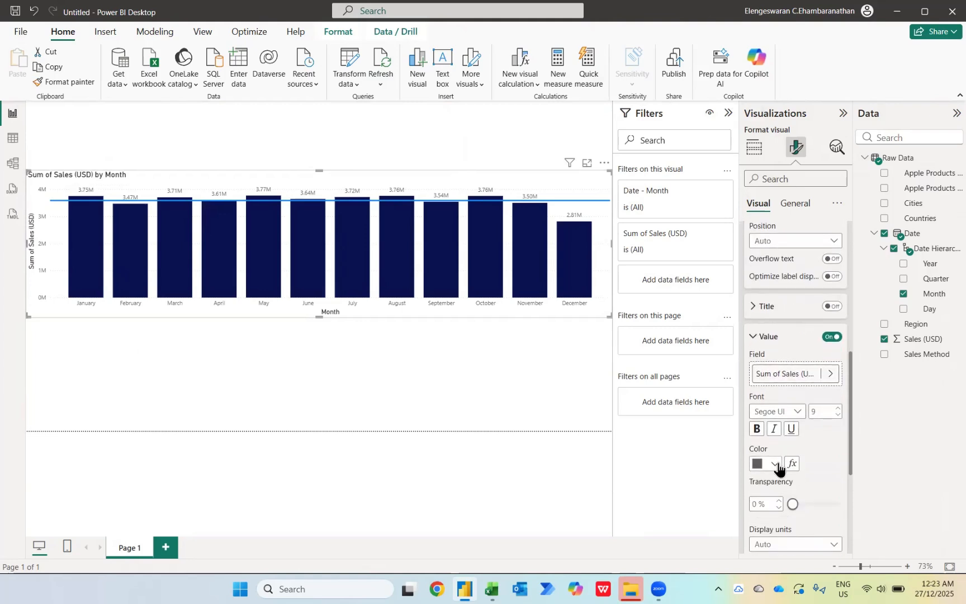
pyautogui.click(775, 464)
pyautogui.click(784, 264)
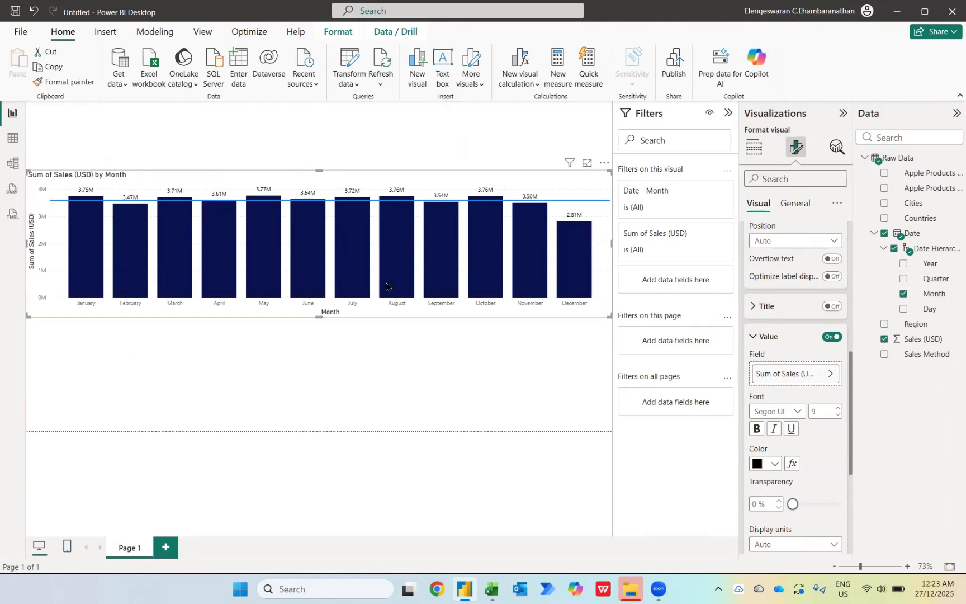
# Step: Set the color of the X-axis month labels to black
pyautogui.scroll(5, 815, 271)
pyautogui.scroll(2, 816, 272)
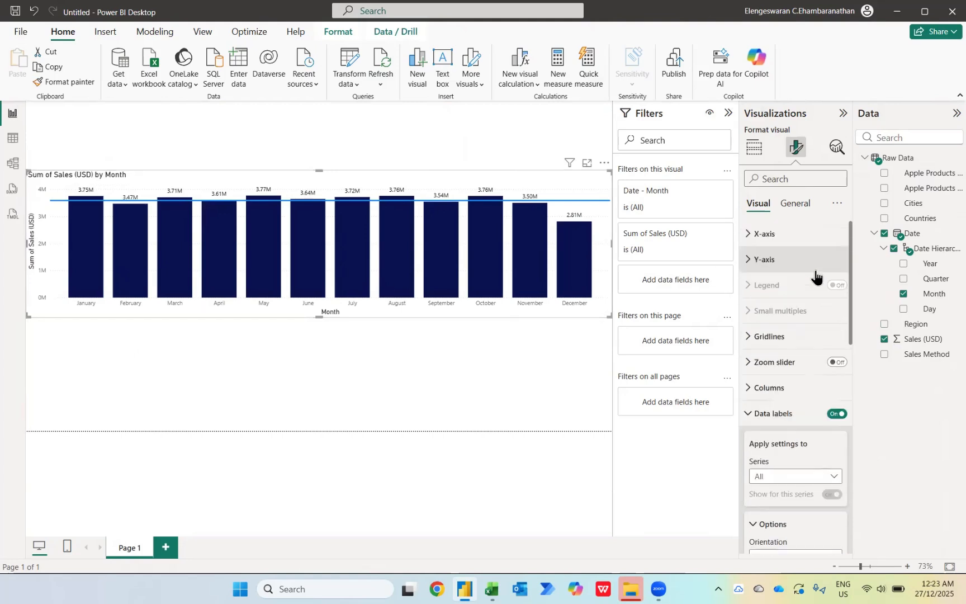
pyautogui.click(761, 234)
pyautogui.click(774, 350)
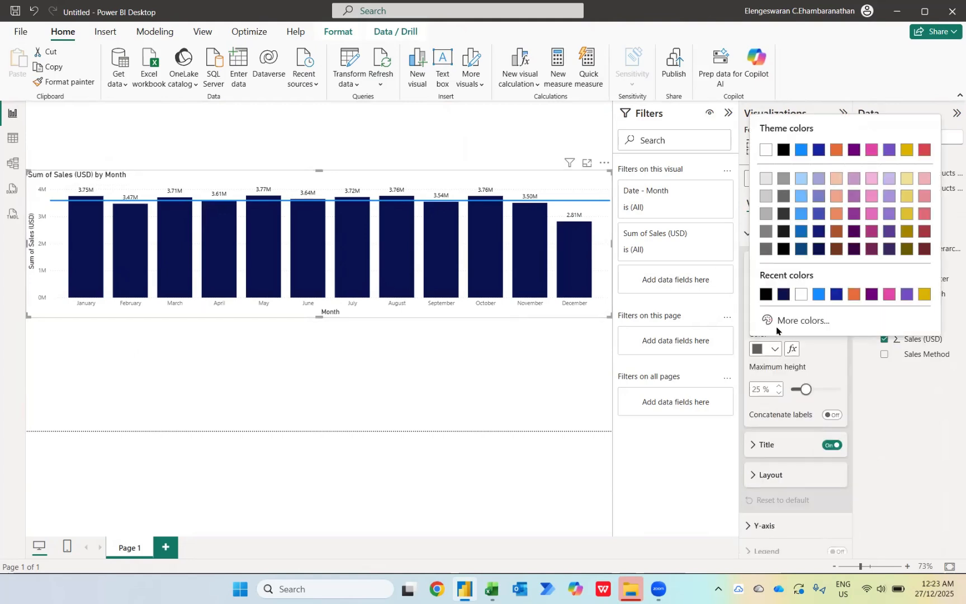
pyautogui.click(765, 296)
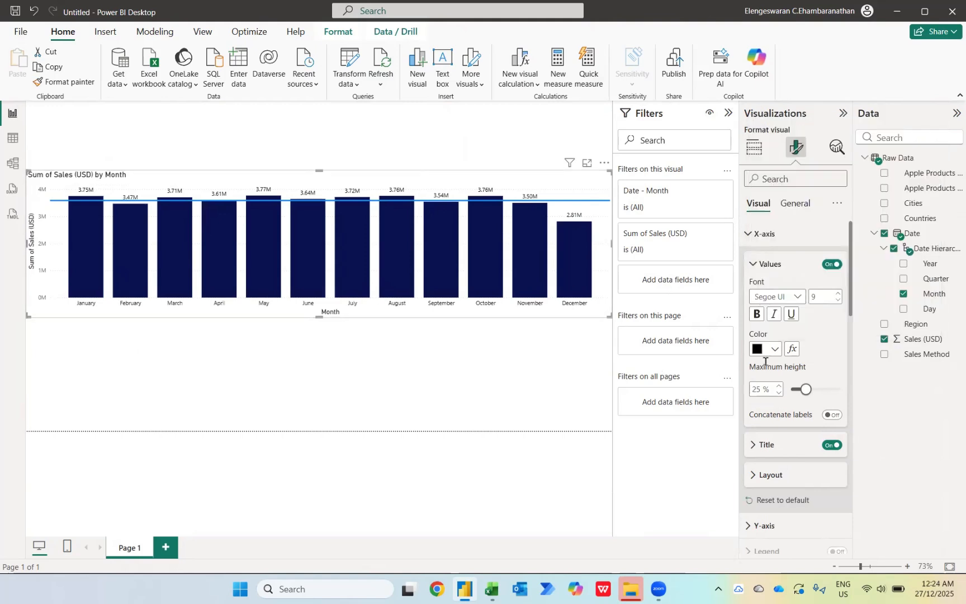
pyautogui.click(752, 234)
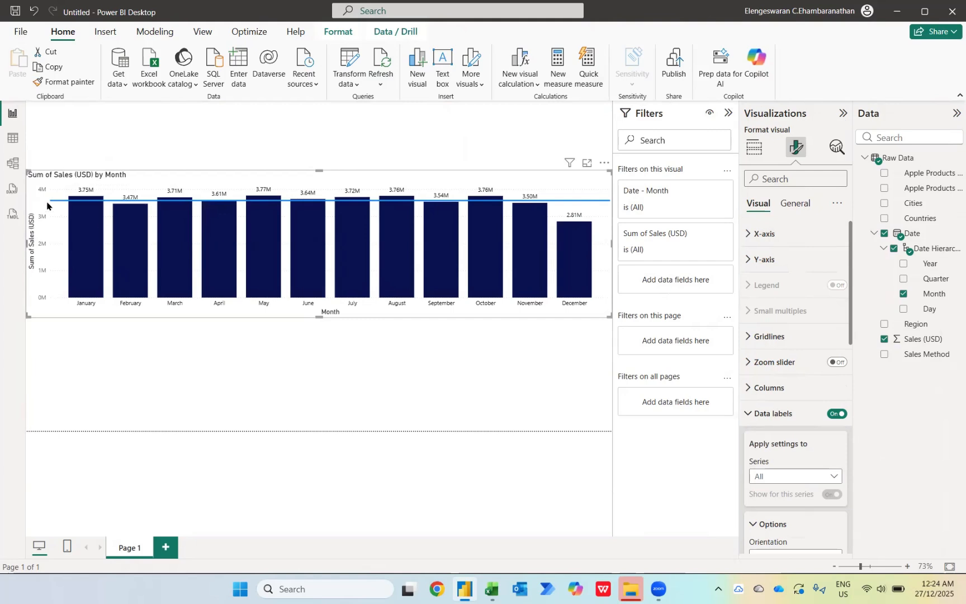
# Step: Set the color of the Y-axis values to black
pyautogui.click(766, 260)
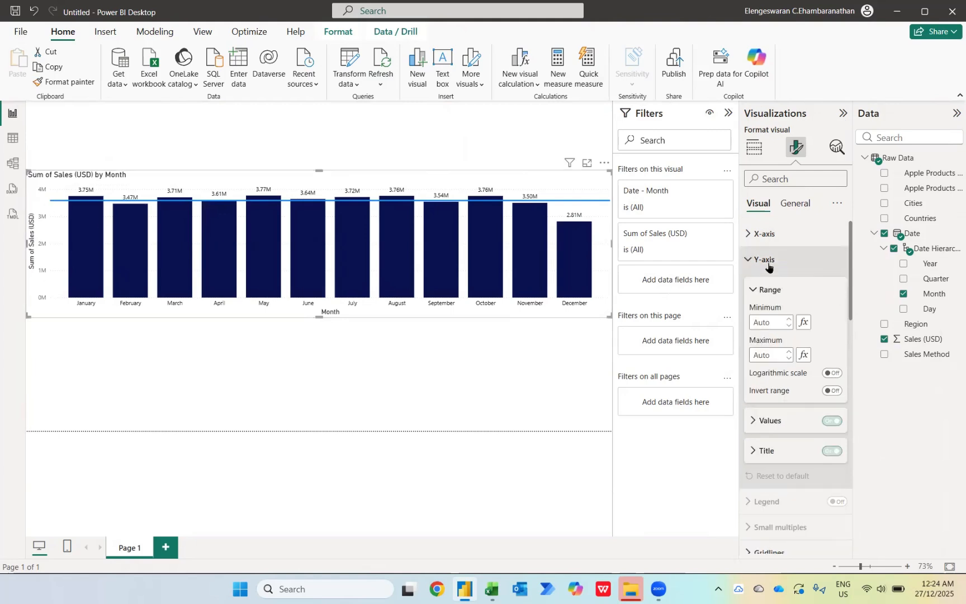
pyautogui.click(764, 427)
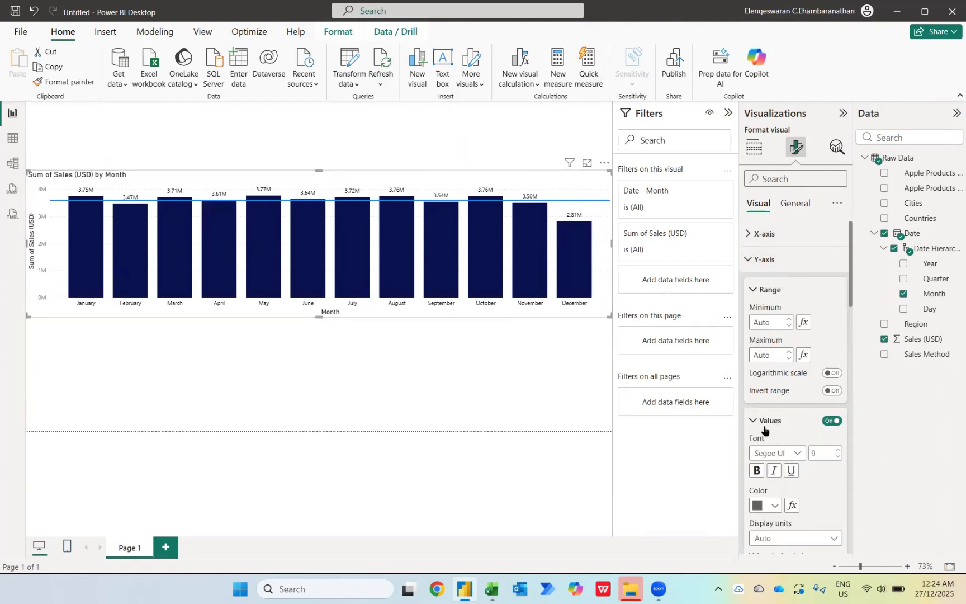
pyautogui.click(775, 505)
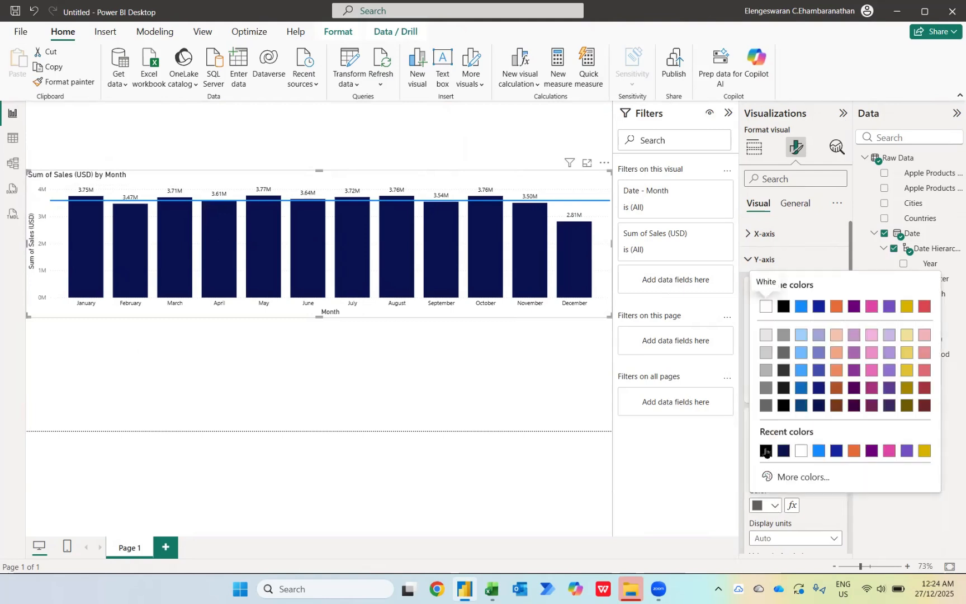
pyautogui.click(766, 451)
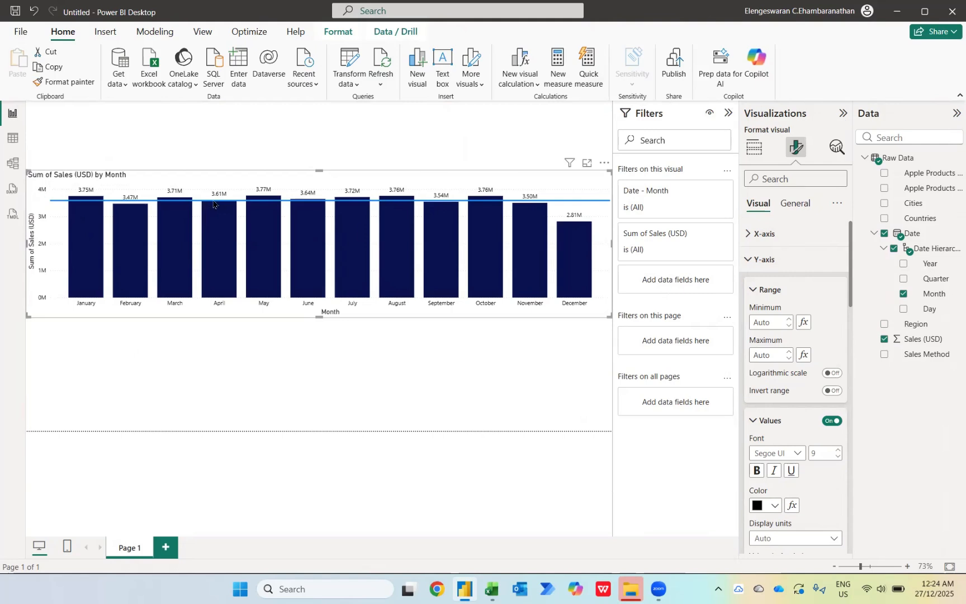
pyautogui.moveTo(361, 234)
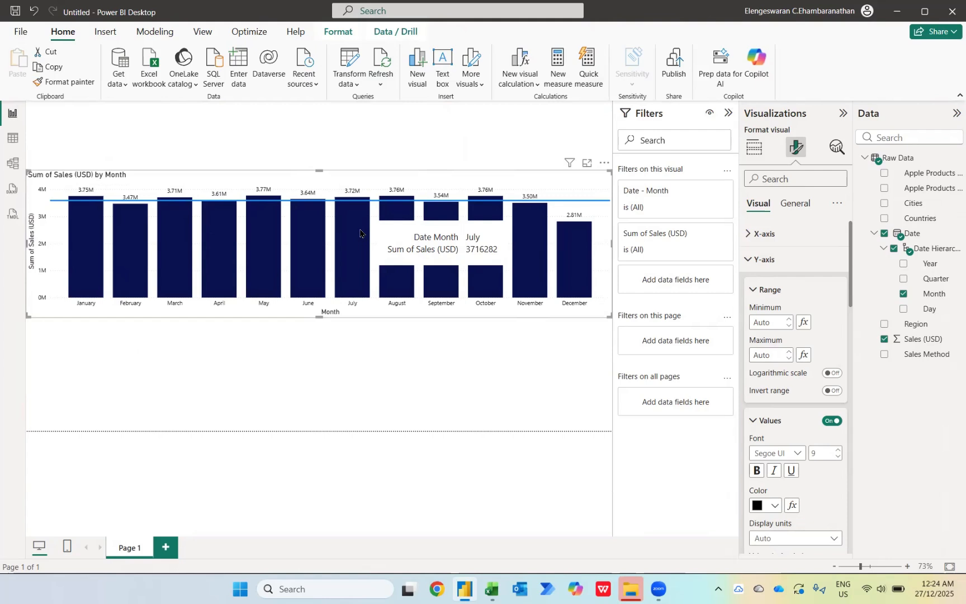
# Step: Change the chart's title text to "Total Sales from Jan to Dec (USD)"
pyautogui.click(795, 203)
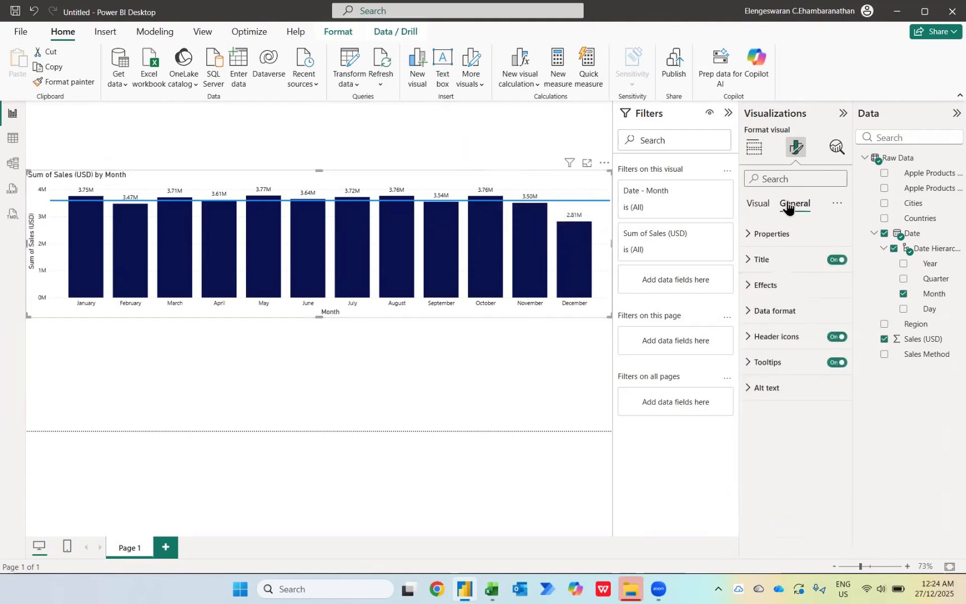
pyautogui.click(762, 260)
pyautogui.tripleClick(779, 321)
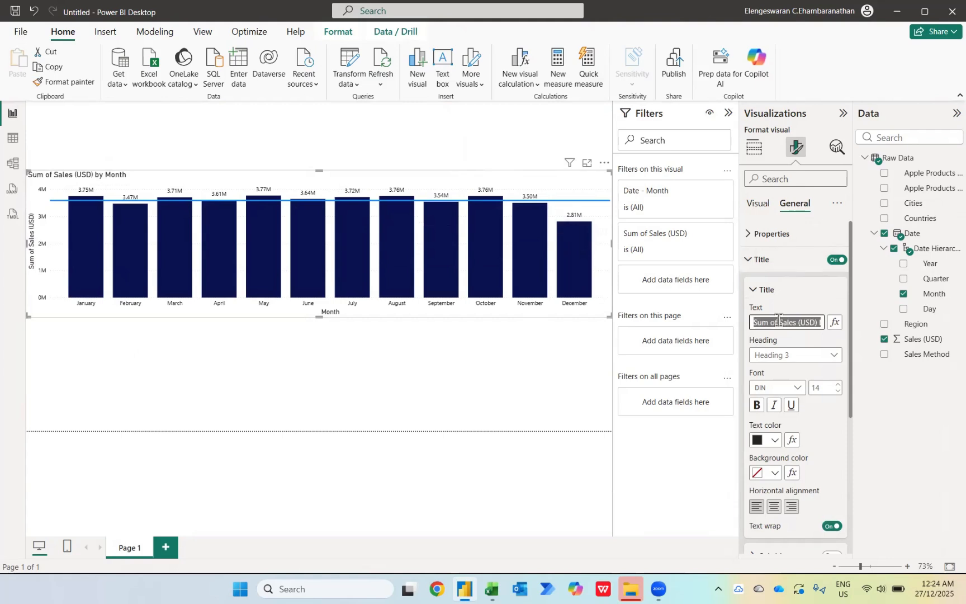
pyautogui.write('Total S')
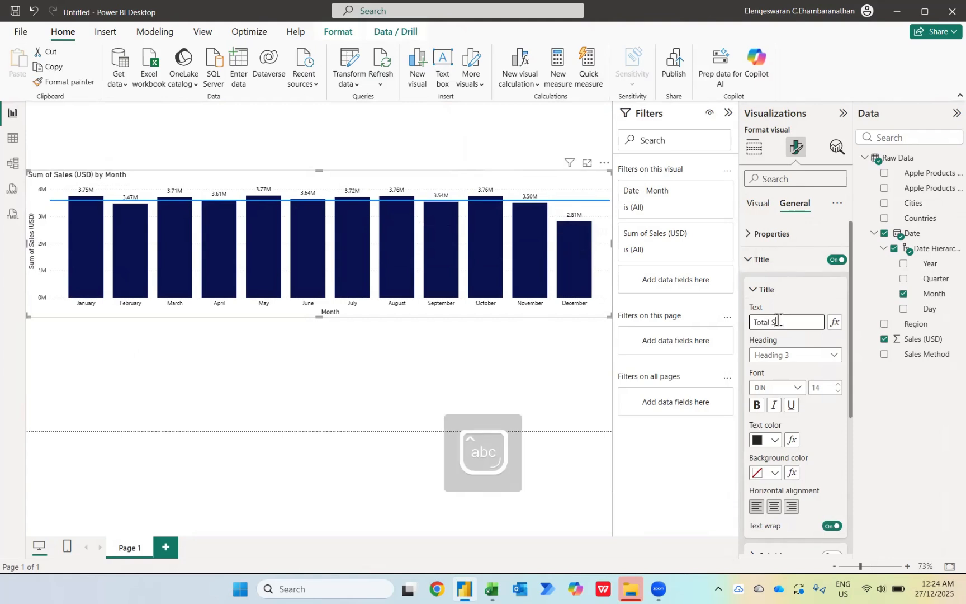
pyautogui.write('ales from Jan to De')
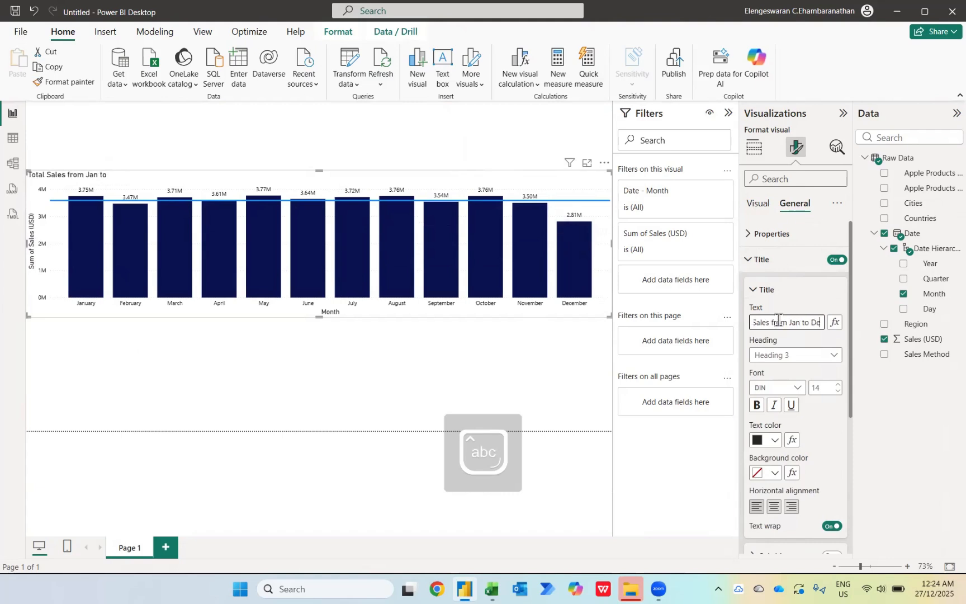
pyautogui.write('c (USD)')
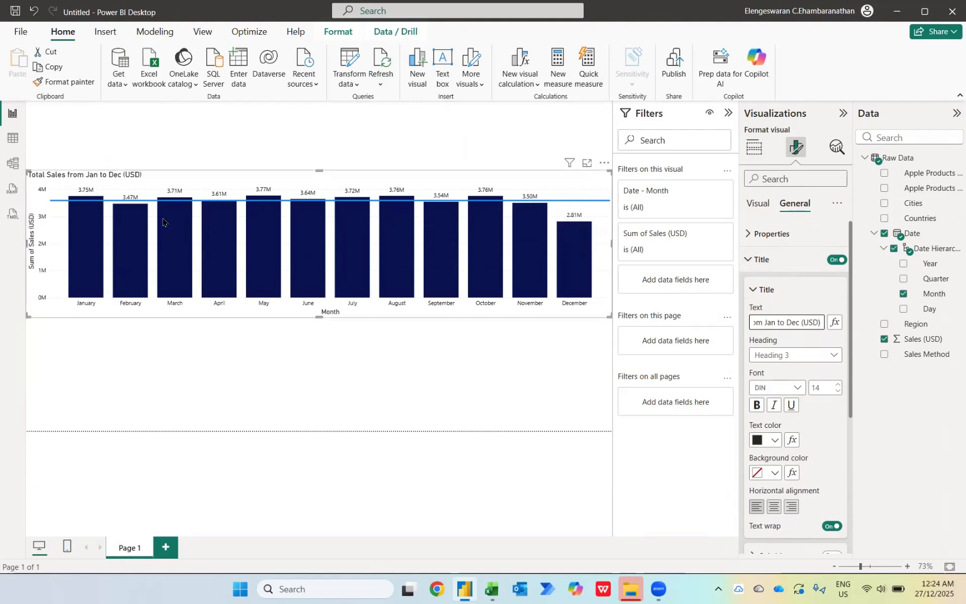
# Step: Center the column chart's title, set its text color to black and make it bold
pyautogui.click(778, 506)
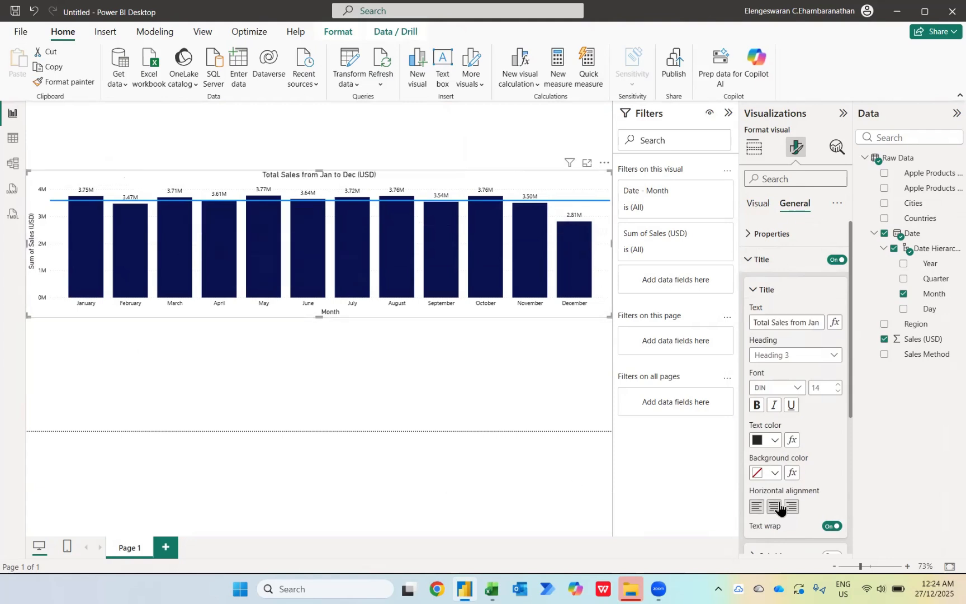
pyautogui.click(774, 444)
pyautogui.click(785, 241)
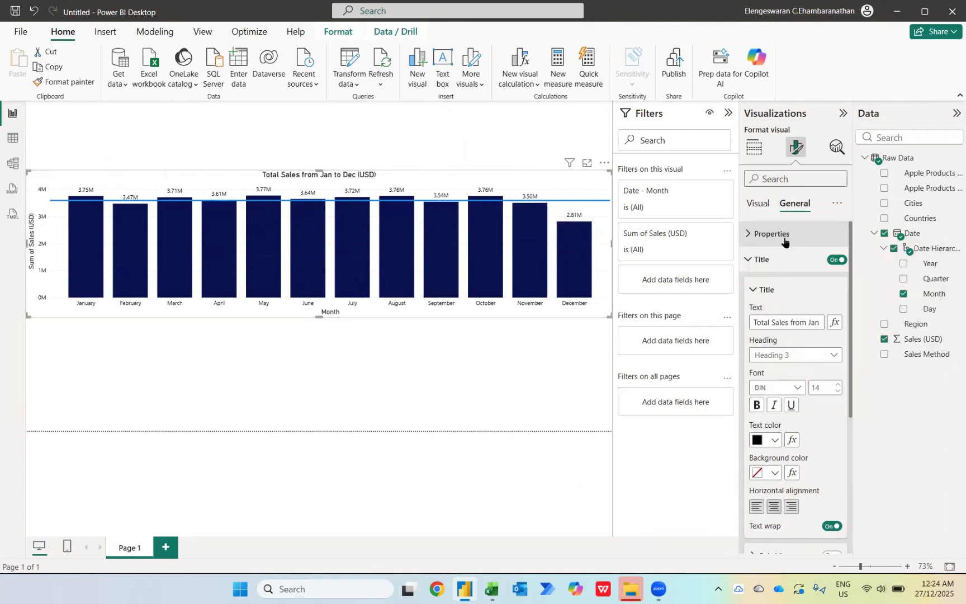
pyautogui.click(758, 403)
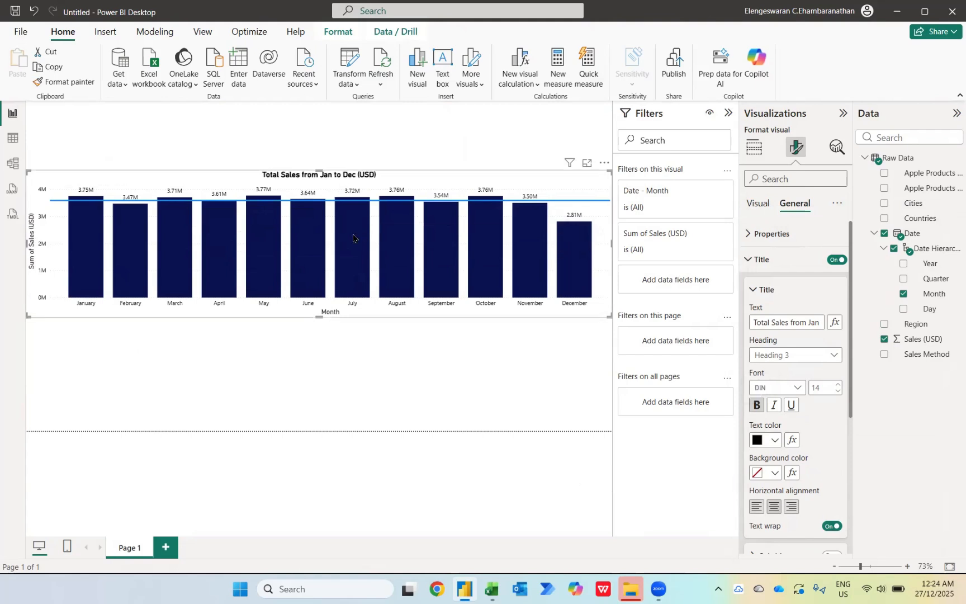
pyautogui.moveTo(353, 238)
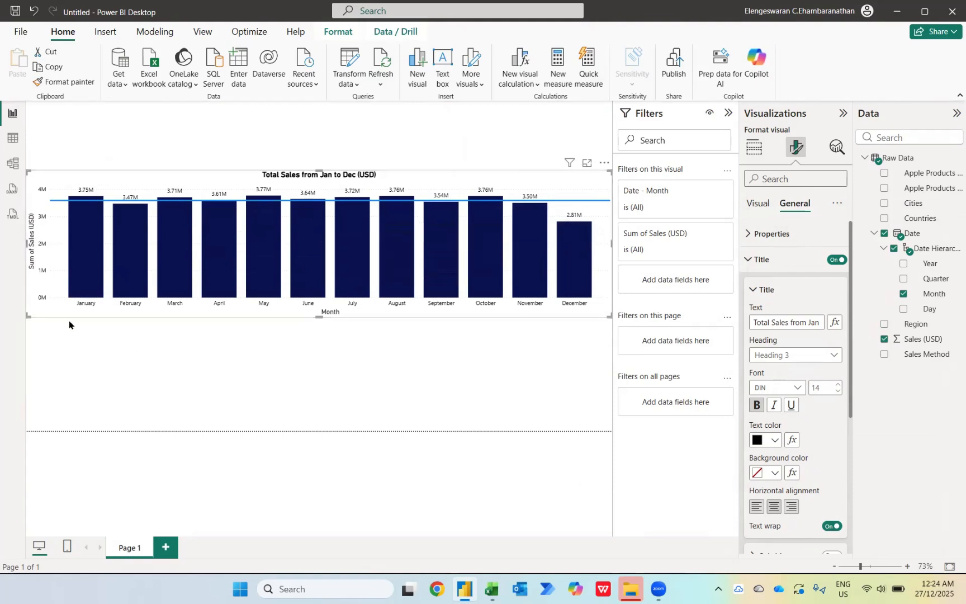
# Step: Add a matrix visual to the report page and place it directly beneath the column chart
pyautogui.click(501, 365)
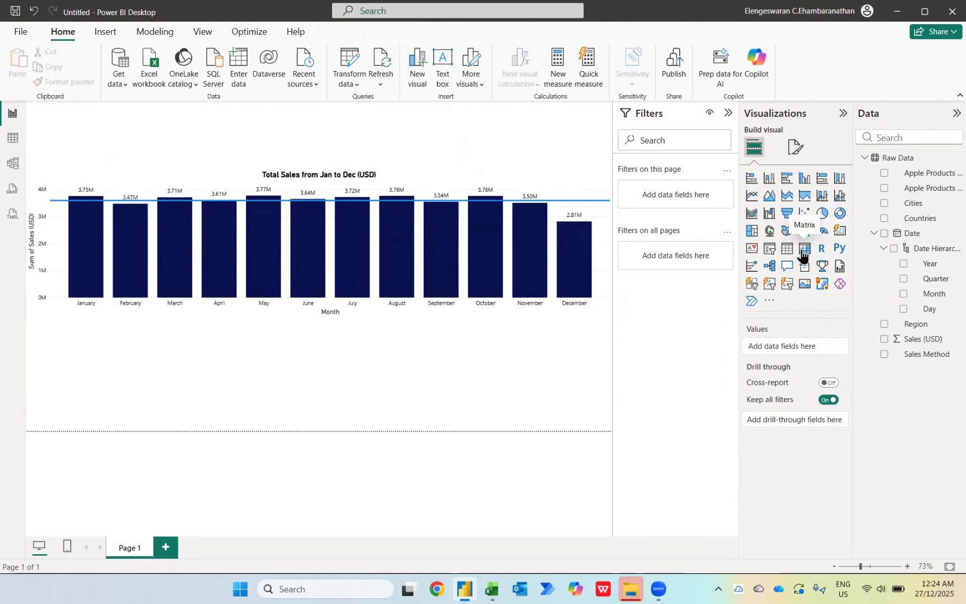
pyautogui.click(804, 250)
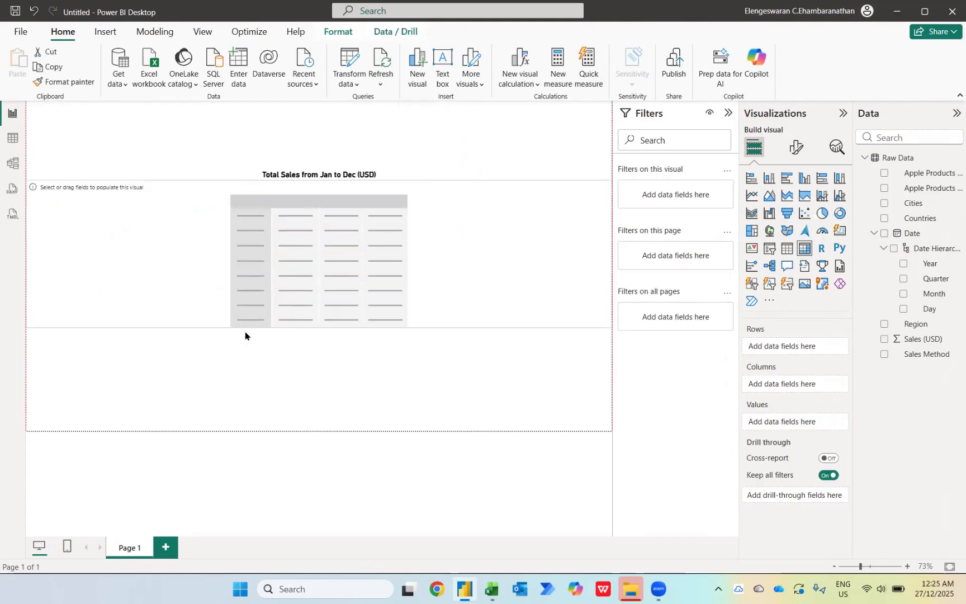
pyautogui.moveTo(319, 285); pyautogui.dragTo(323, 325)
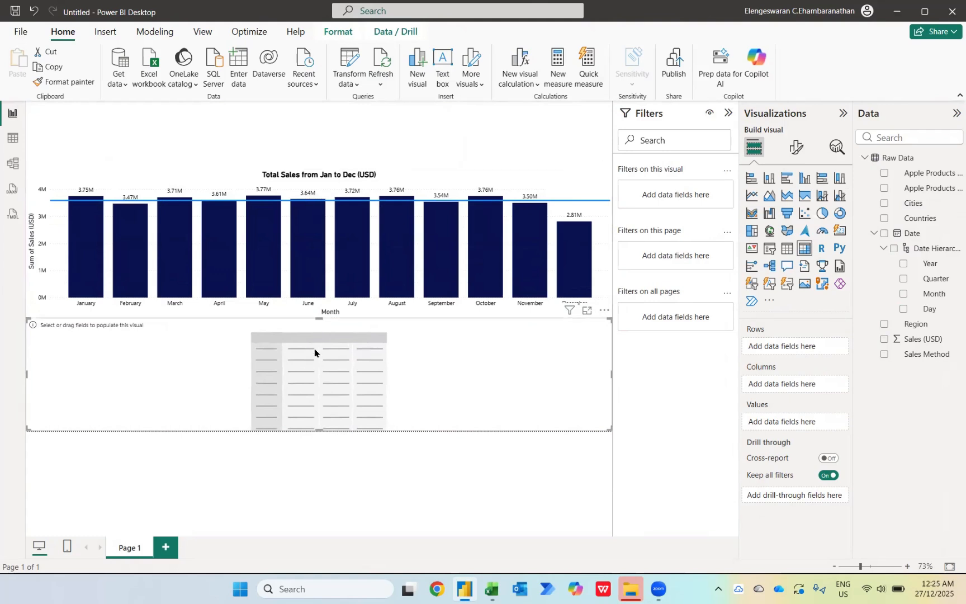
# Step: Populate the matrix with Month as columns, Sales (USD) as values and Apple Products Categories as rows
pyautogui.moveTo(934, 294); pyautogui.dragTo(801, 390)
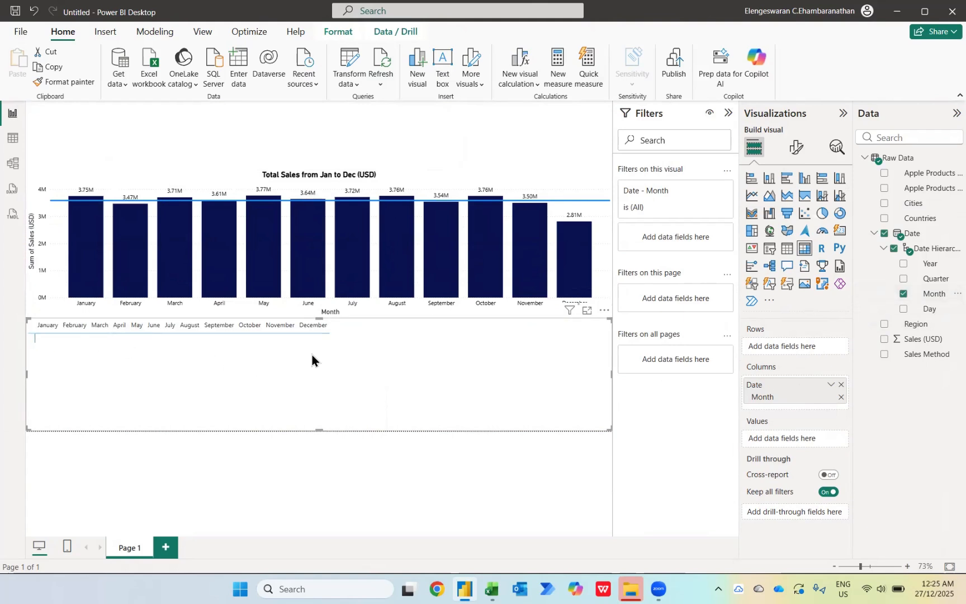
pyautogui.click(883, 342)
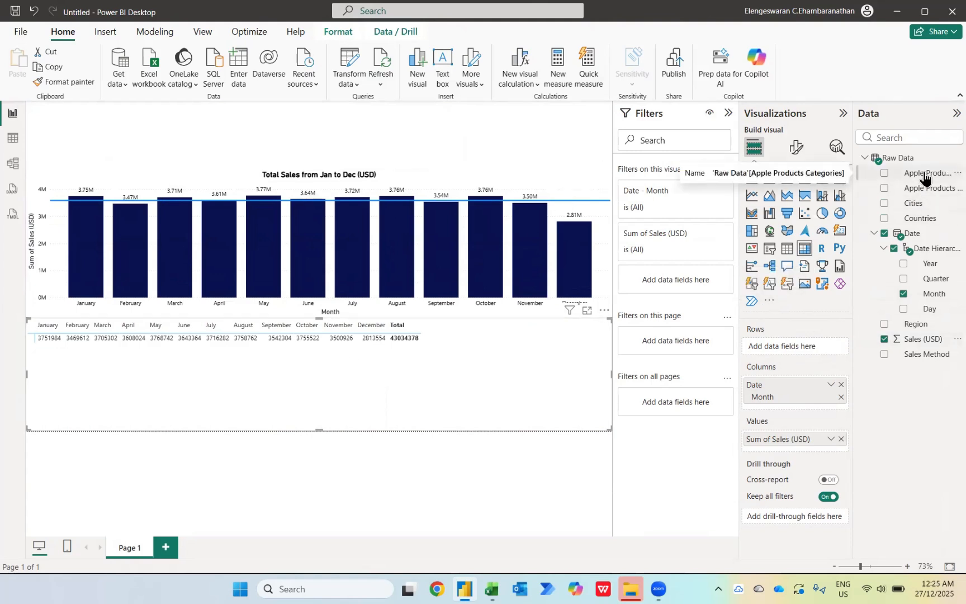
pyautogui.moveTo(924, 177); pyautogui.dragTo(811, 350)
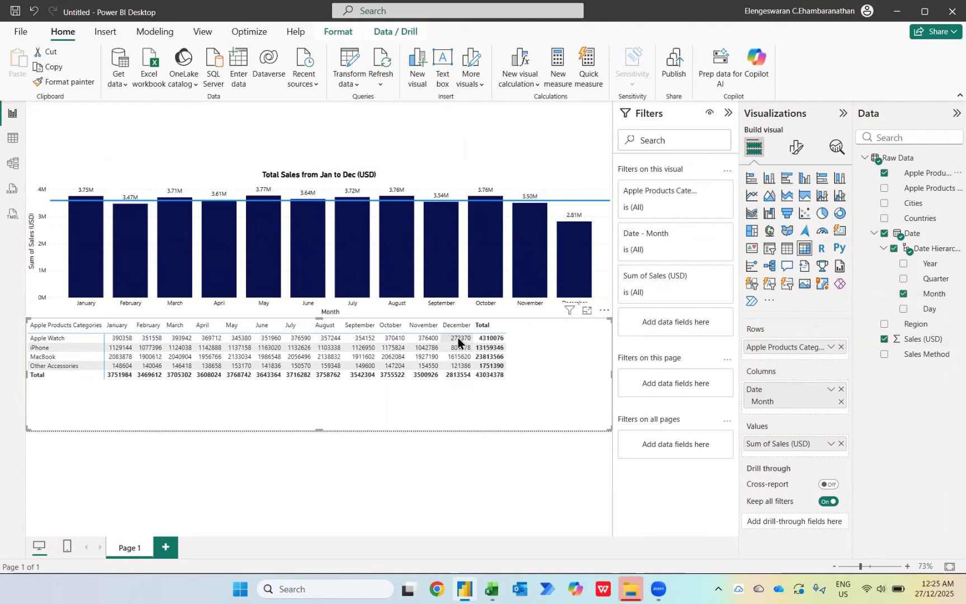
# Step: Format the Sales (USD) field with a thousands separator
pyautogui.click(918, 341)
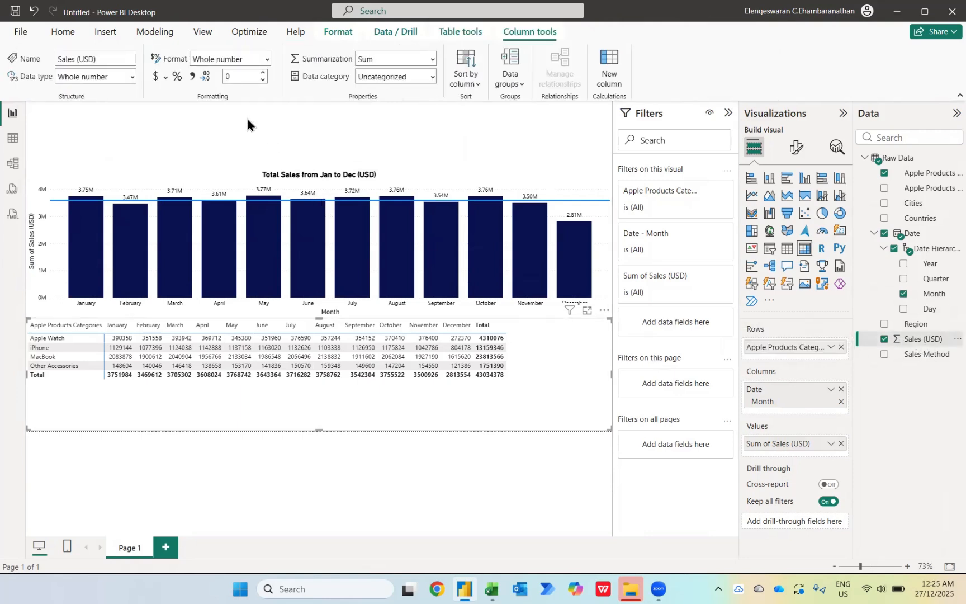
pyautogui.click(191, 78)
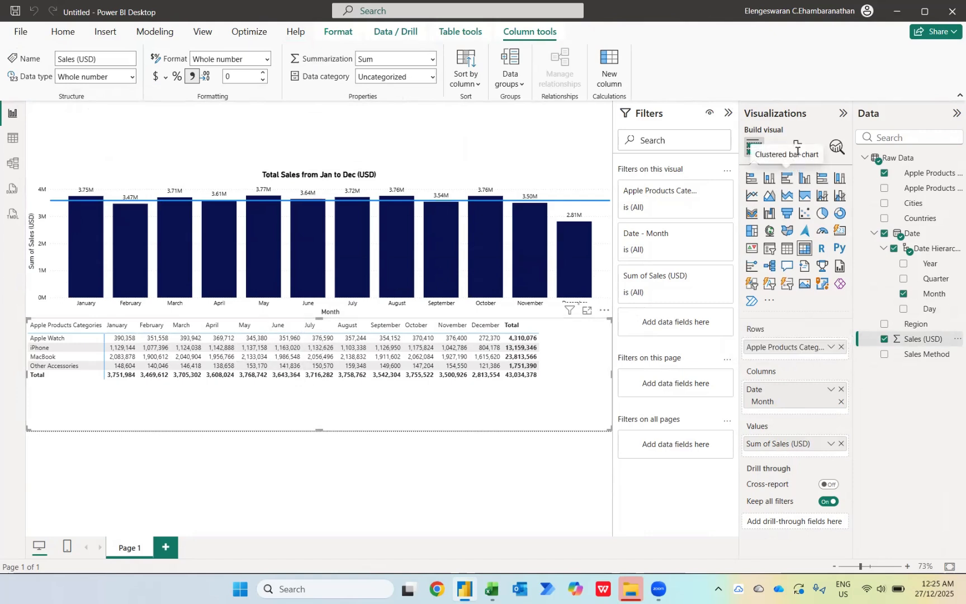
# Step: Set the font size of the matrix's values, column headers and row headers to 13
pyautogui.click(796, 147)
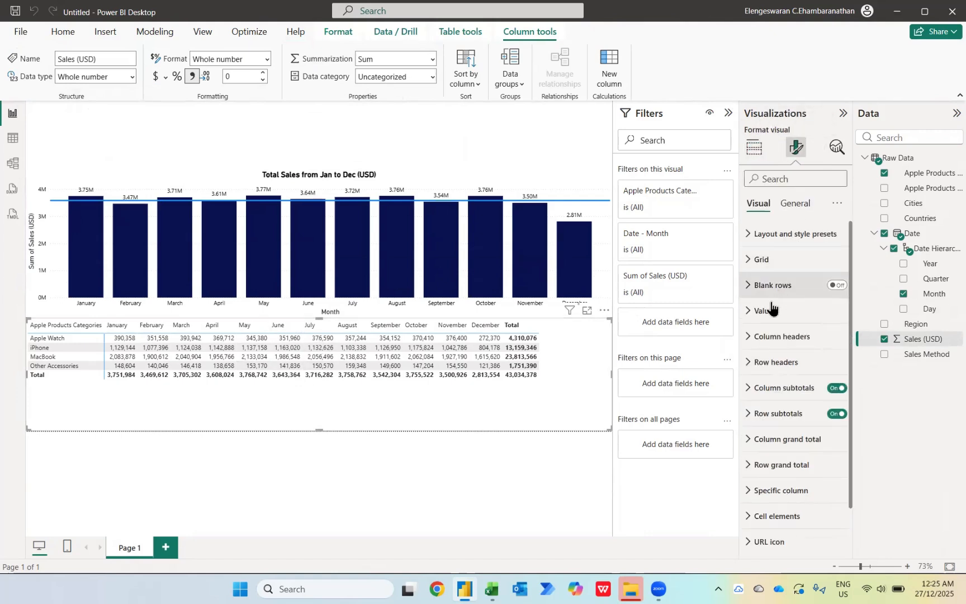
pyautogui.click(794, 311)
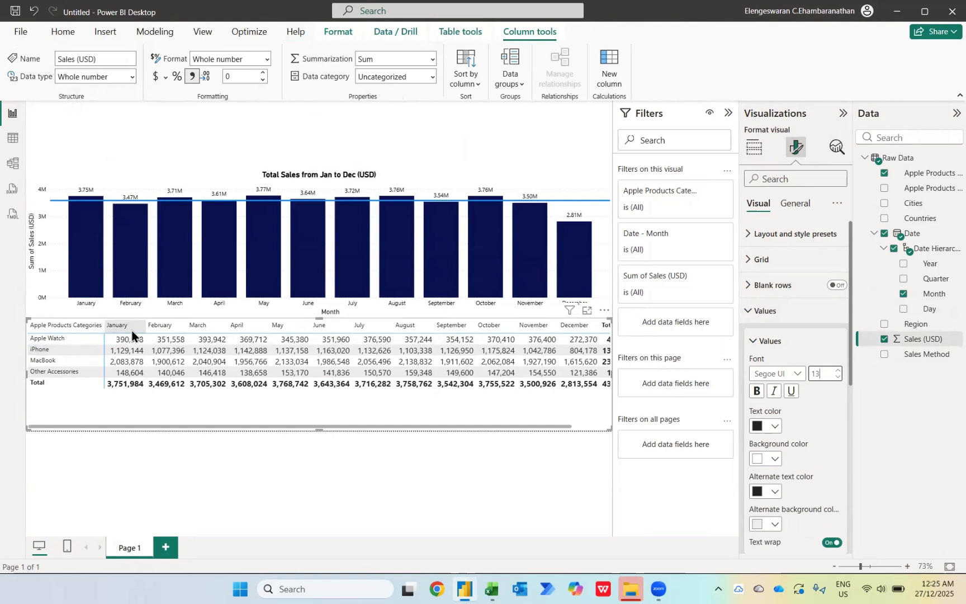
pyautogui.click(752, 310)
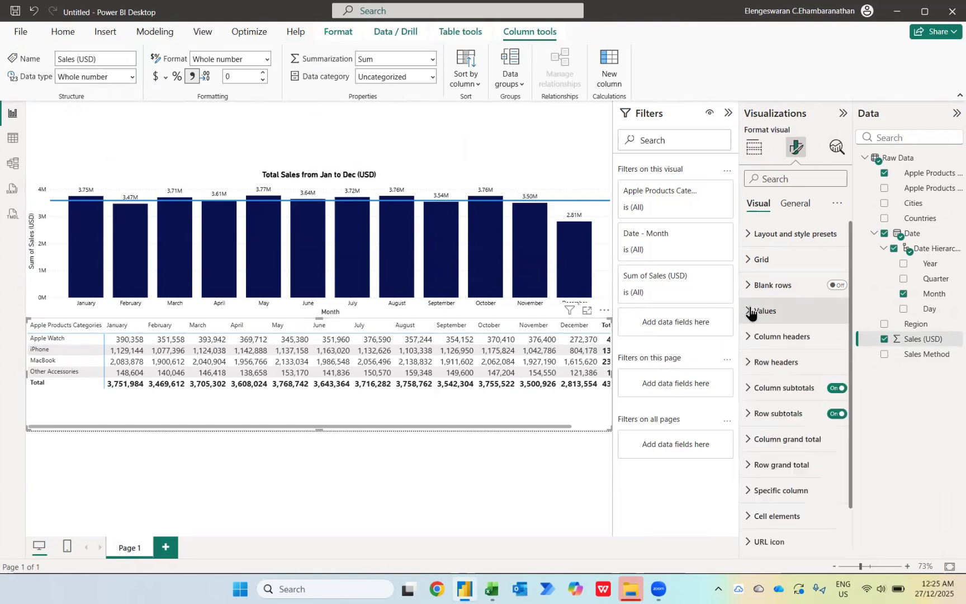
pyautogui.click(761, 336)
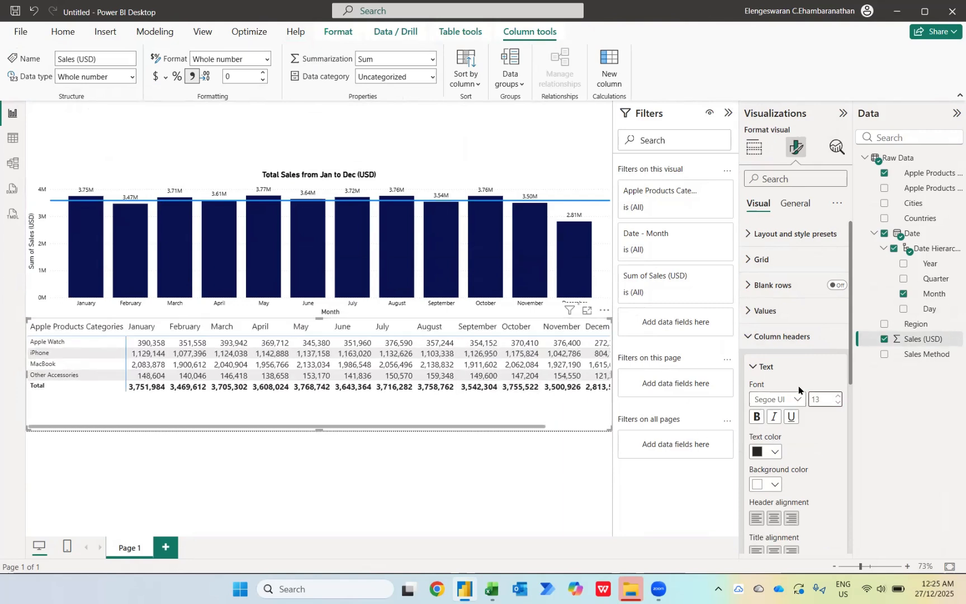
pyautogui.click(750, 337)
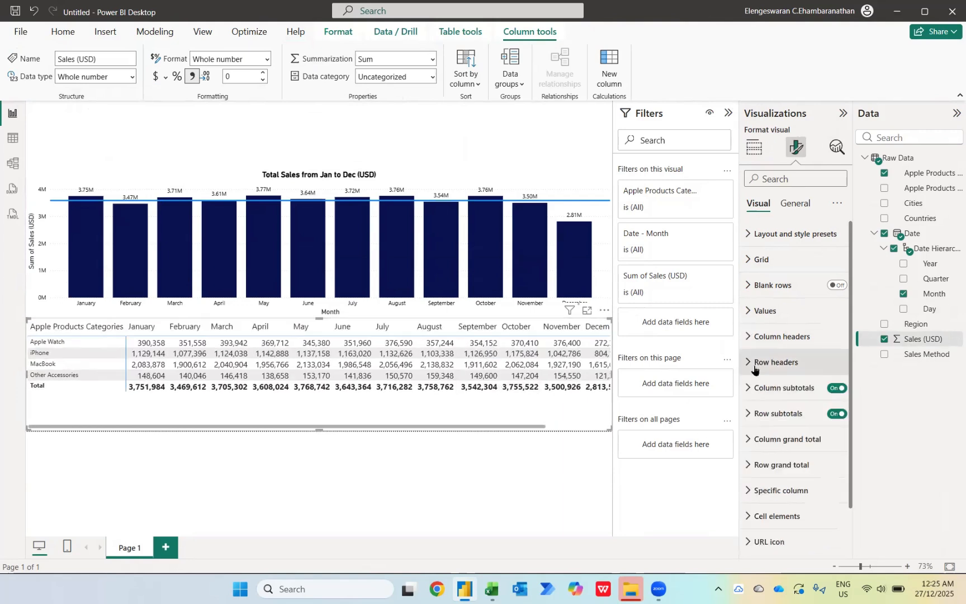
pyautogui.click(776, 362)
pyautogui.write('13')
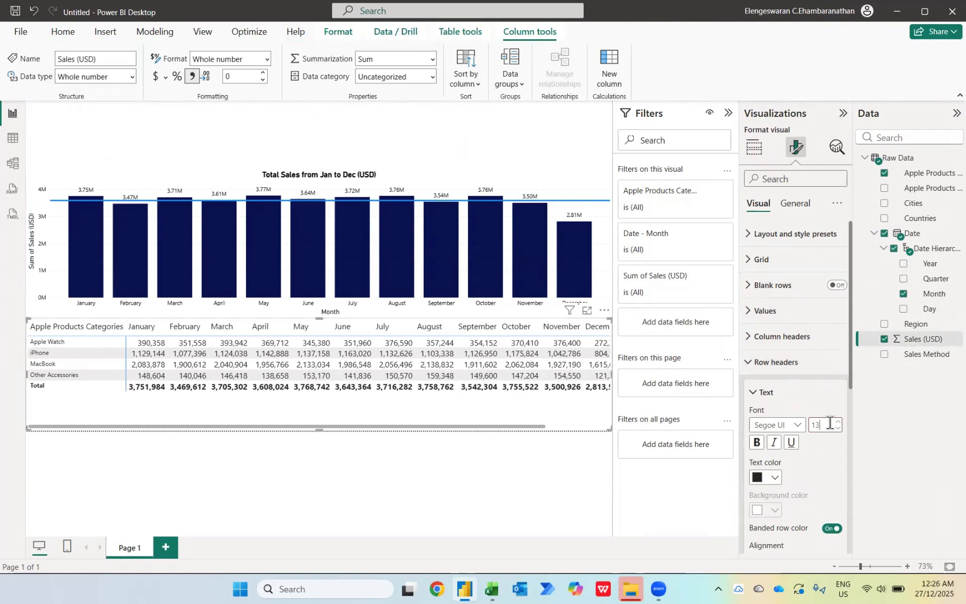
pyautogui.press('Return')
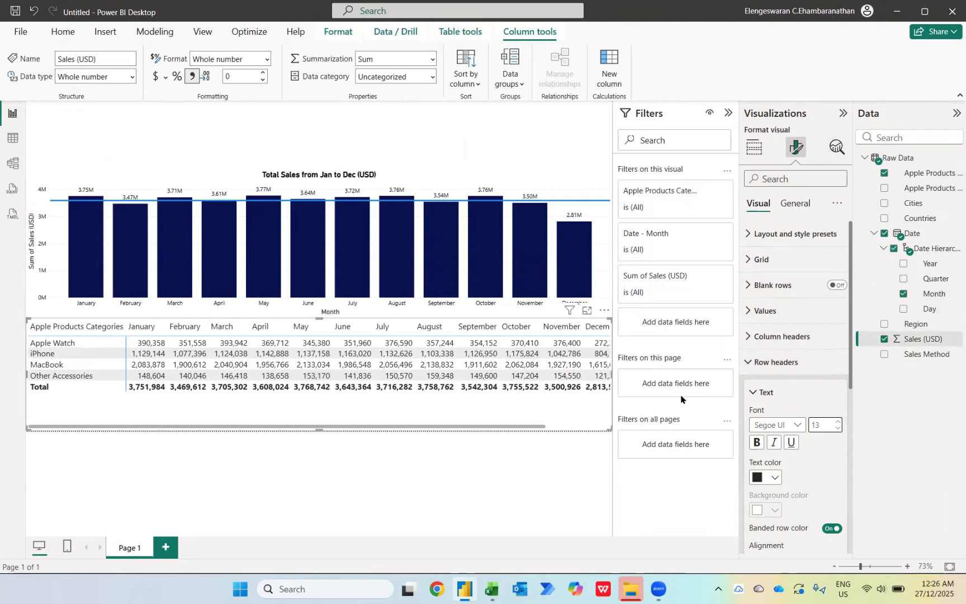
pyautogui.click(752, 363)
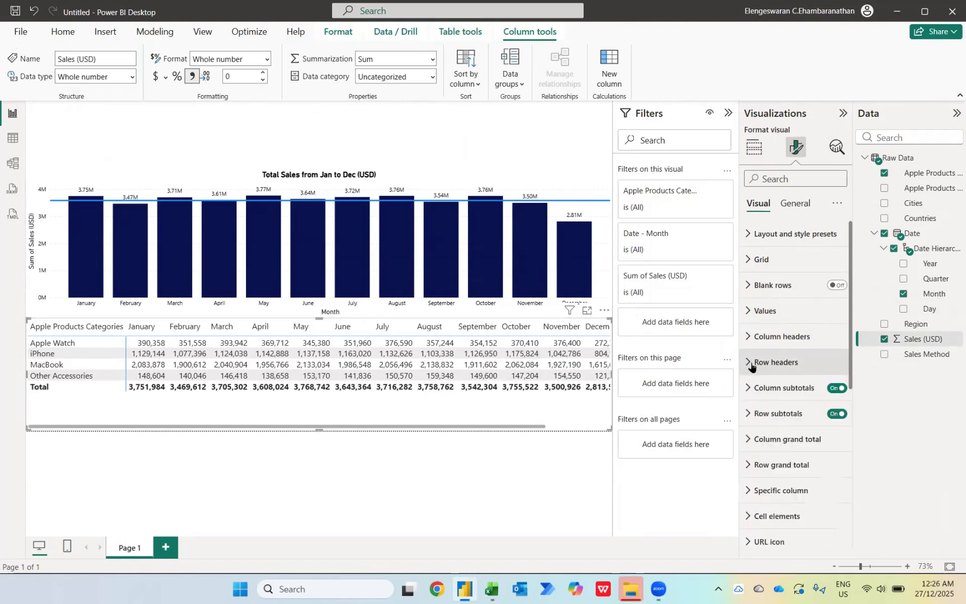
# Step: Turn off the matrix's column subtotals and set the font size of its values, column headers and row headers to 12
pyautogui.click(838, 388)
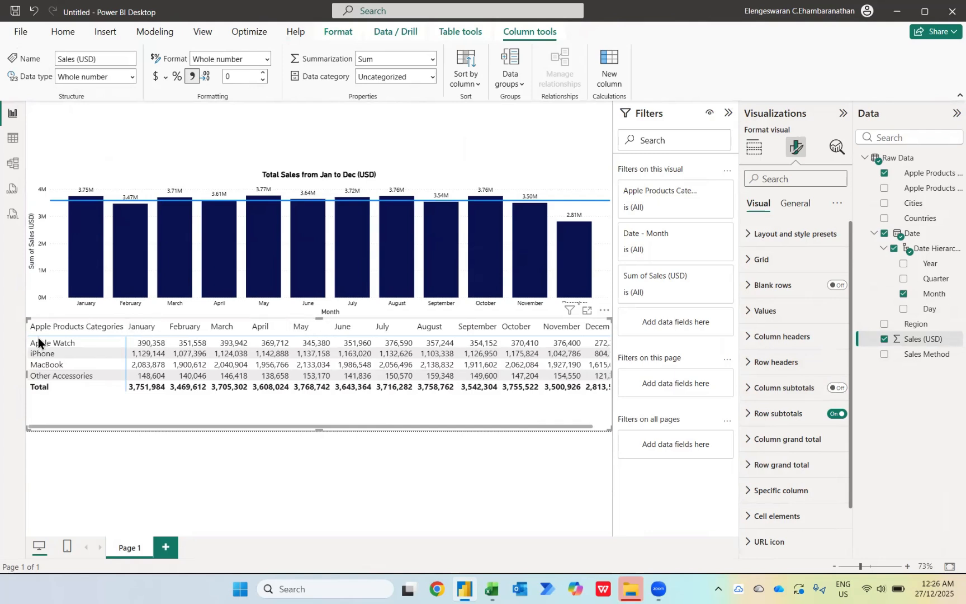
pyautogui.click(764, 311)
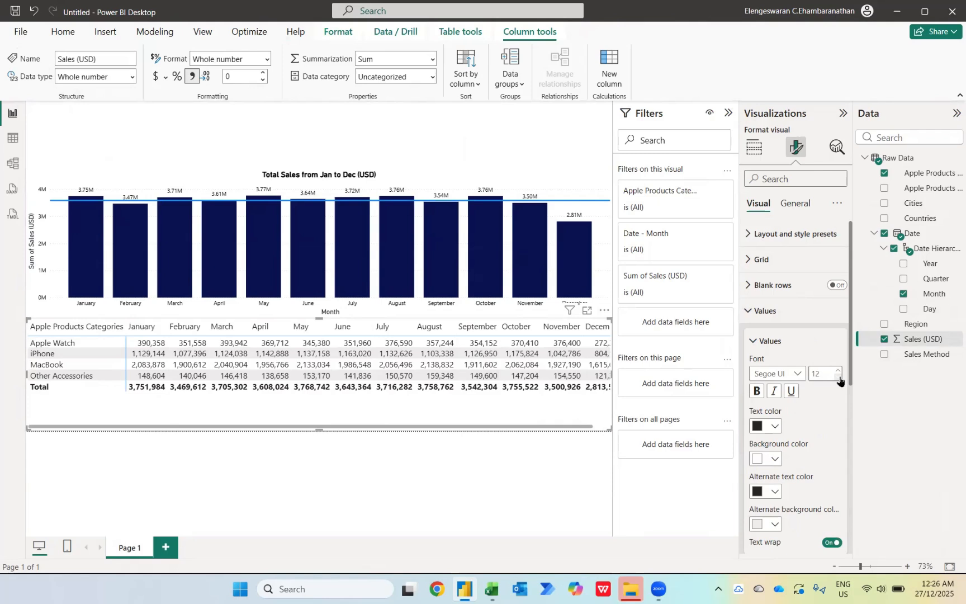
pyautogui.click(755, 311)
pyautogui.click(754, 338)
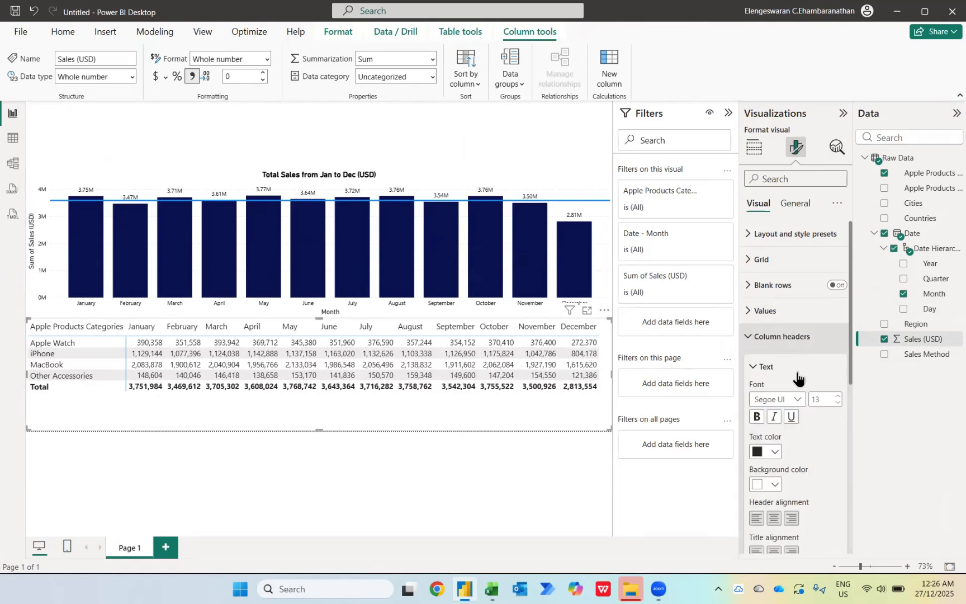
pyautogui.click(837, 404)
pyautogui.click(760, 337)
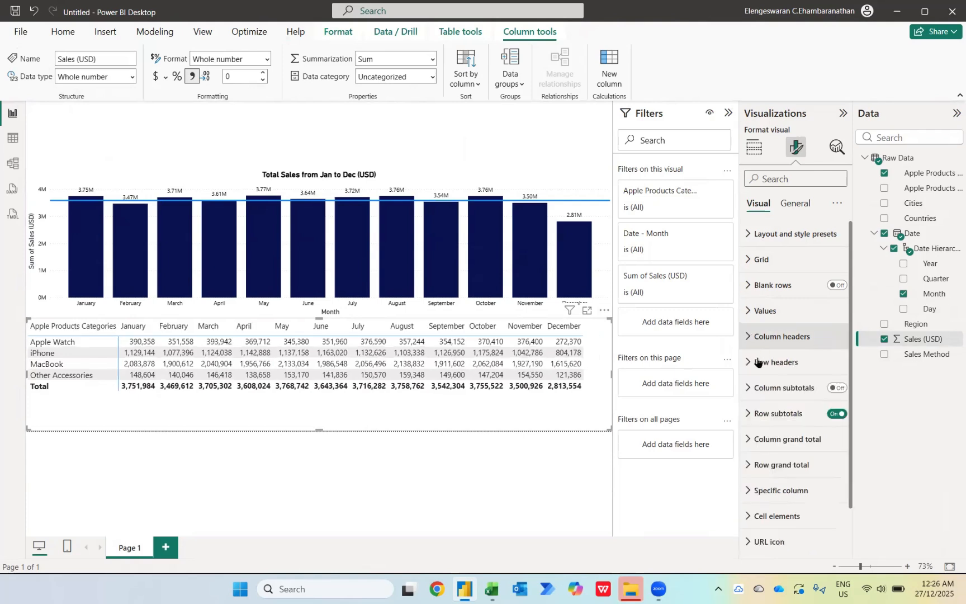
pyautogui.click(758, 363)
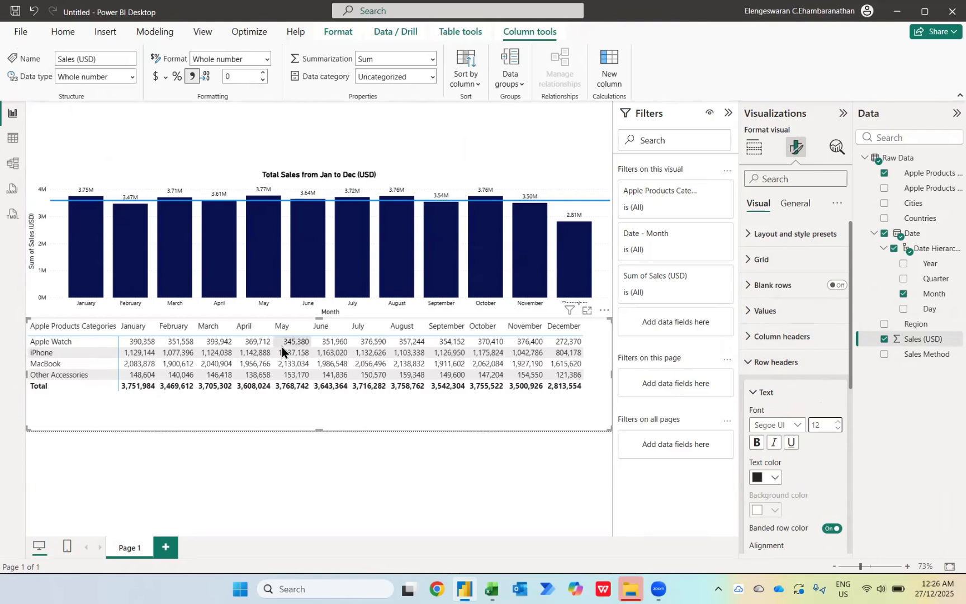
# Step: Apply the Minimal style preset to the matrix
pyautogui.click(780, 237)
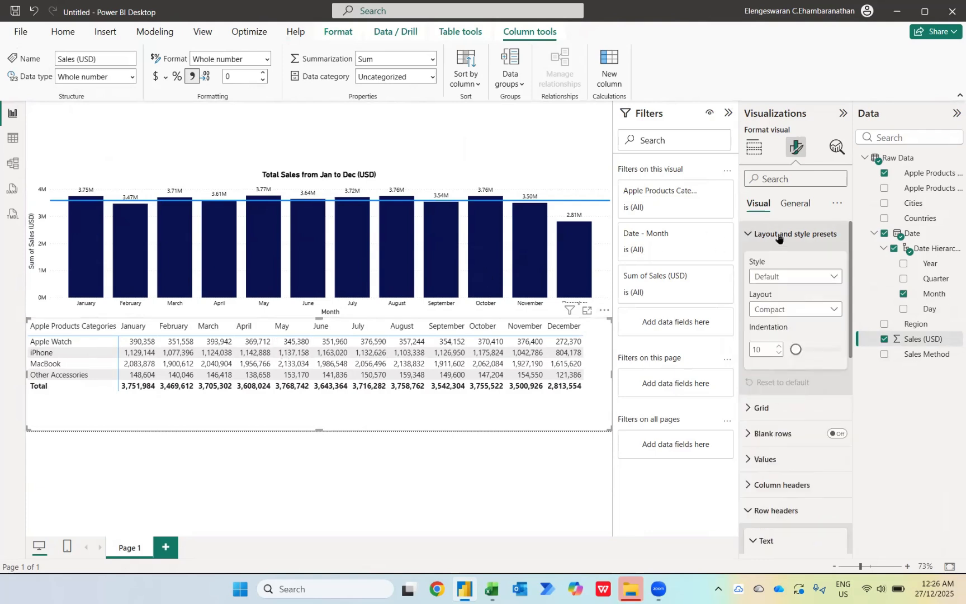
pyautogui.click(784, 276)
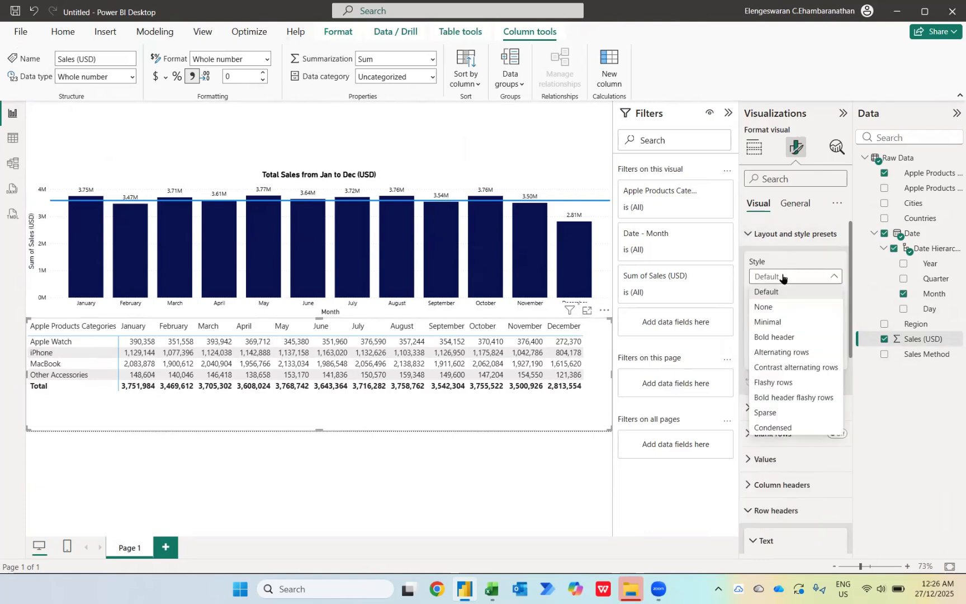
pyautogui.click(786, 321)
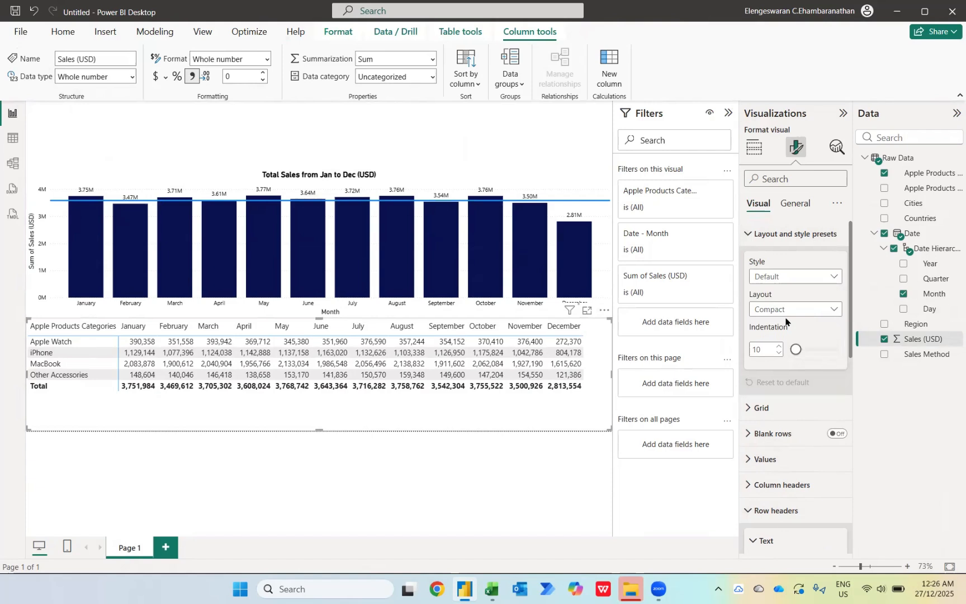
pyautogui.click(781, 278)
pyautogui.click(785, 364)
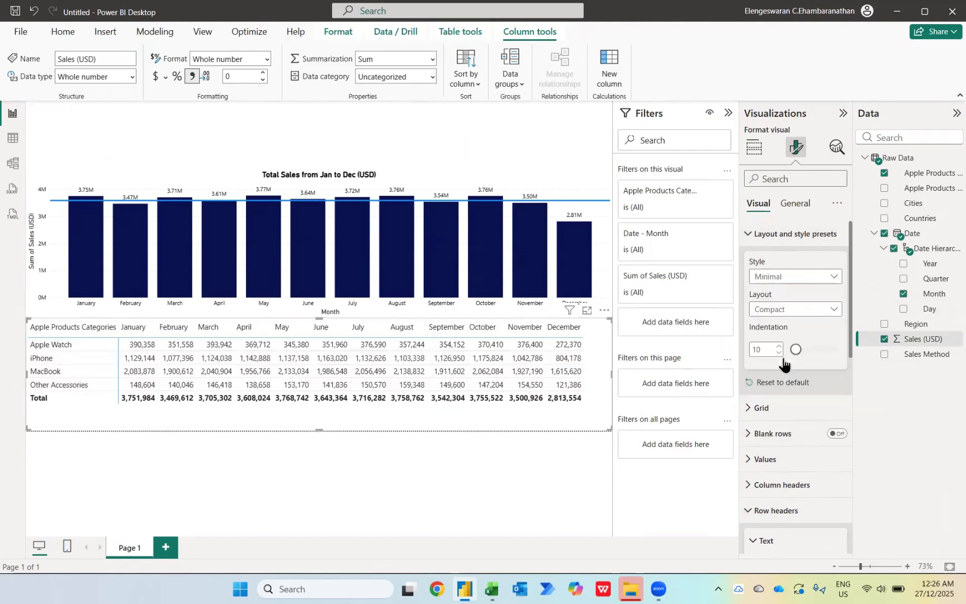
# Step: Try the Alternating rows and Flashy rows style presets on the matrix, and return it to Minimal
pyautogui.click(805, 278)
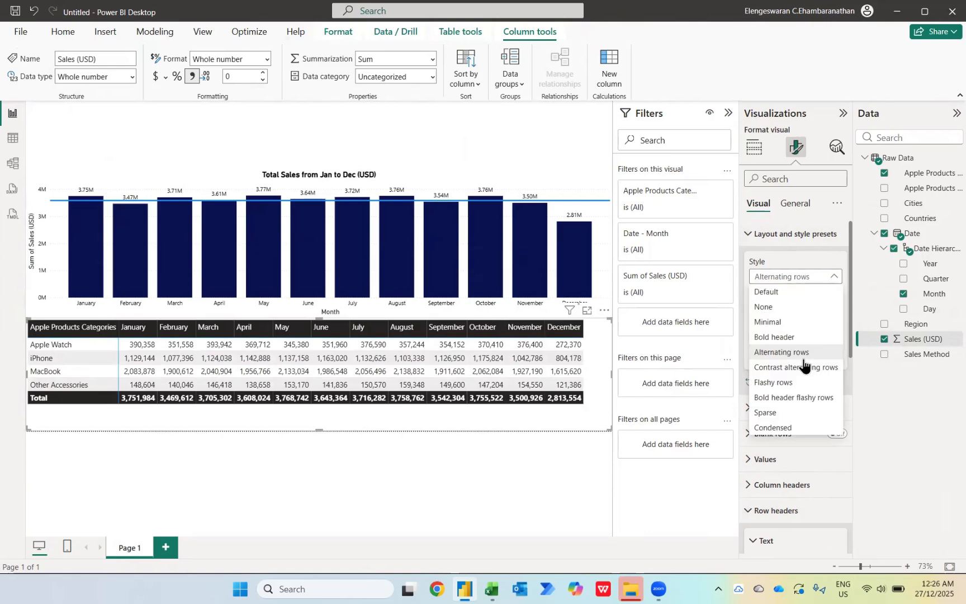
pyautogui.click(775, 383)
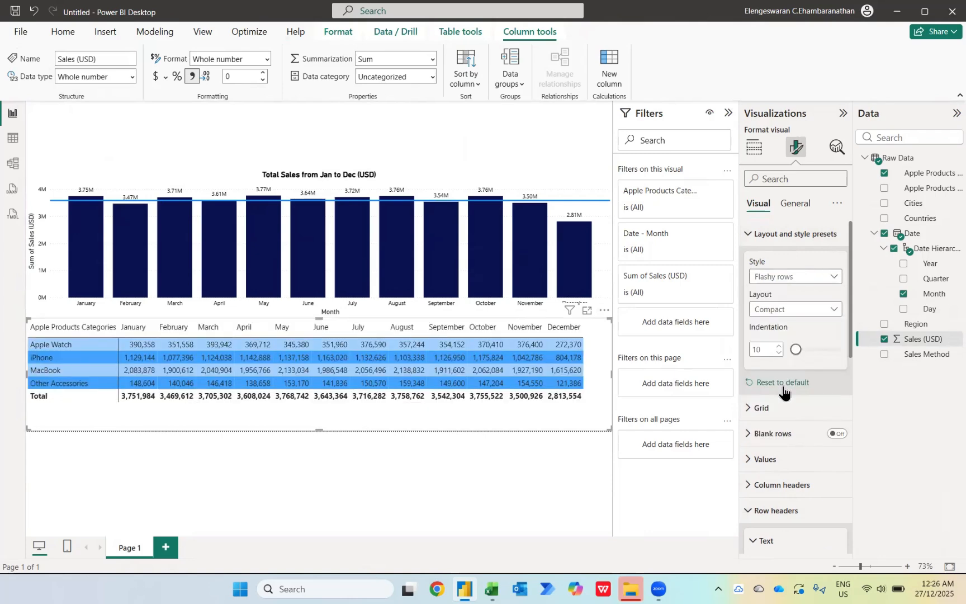
pyautogui.click(781, 278)
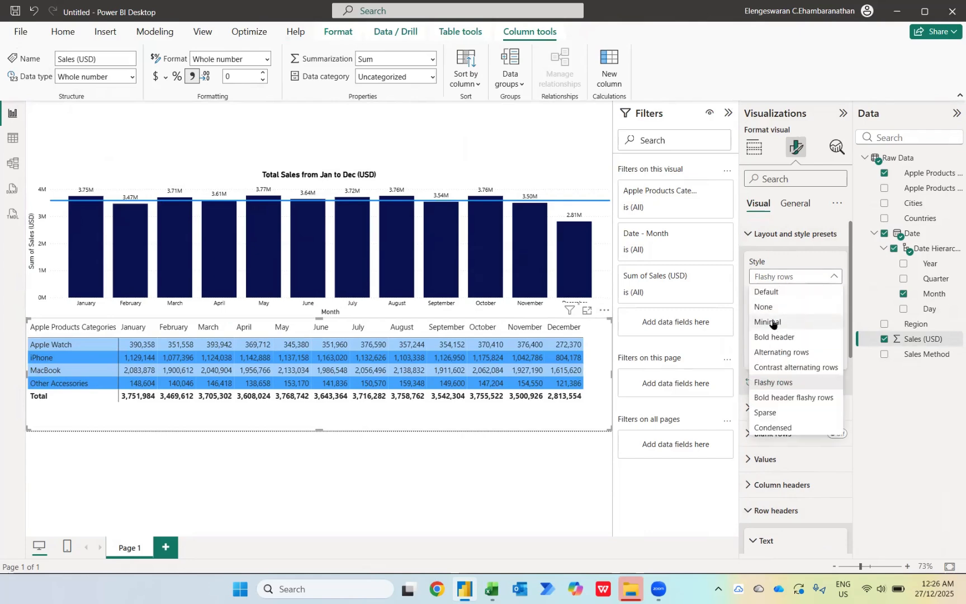
pyautogui.click(771, 322)
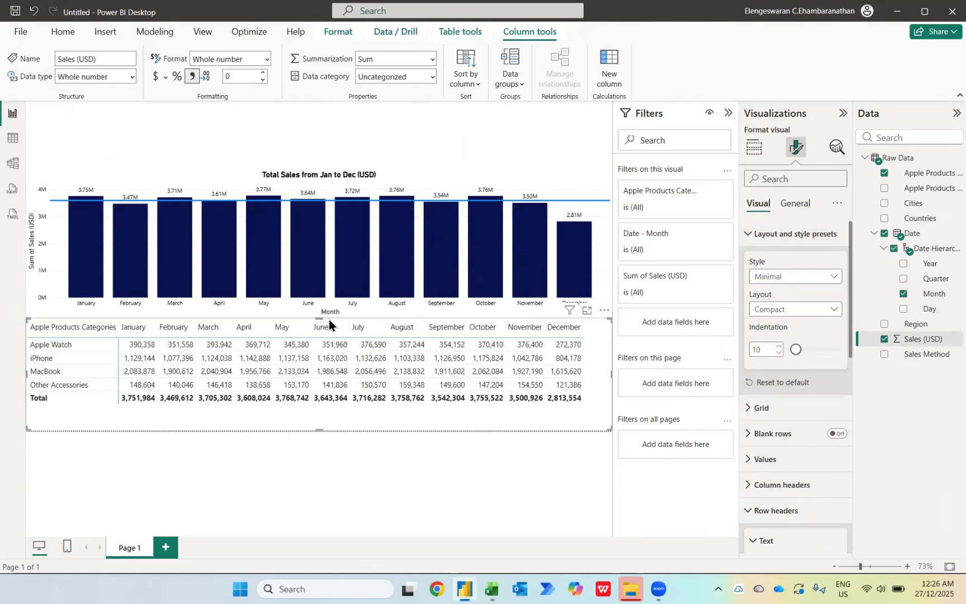
# Step: Lower the matrix's upper edge to leave a gap between it and the column chart
pyautogui.moveTo(319, 318); pyautogui.dragTo(319, 338)
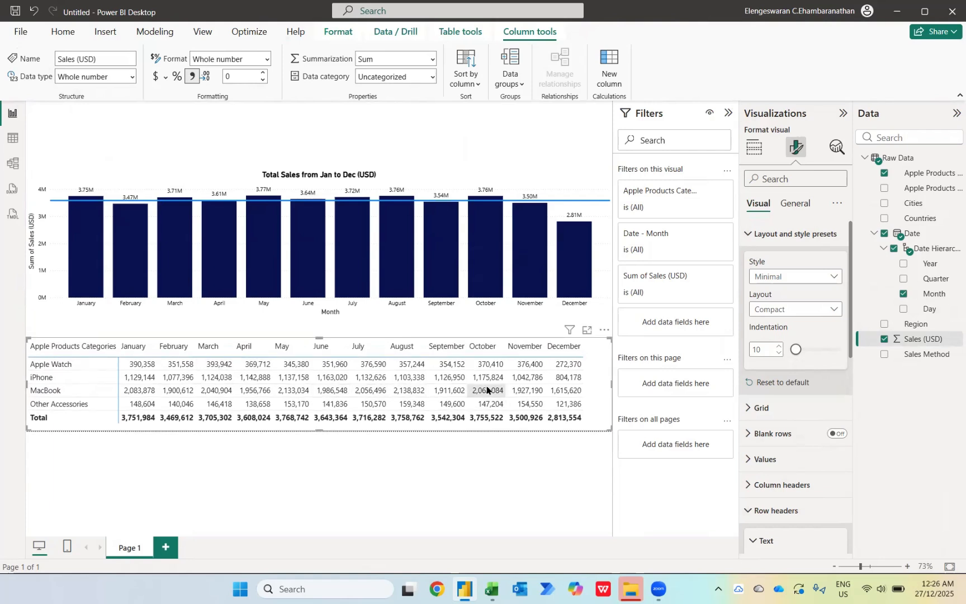
# Step: Center the header alignment of the matrix's column headers
pyautogui.click(756, 486)
pyautogui.scroll(-4, 772, 476)
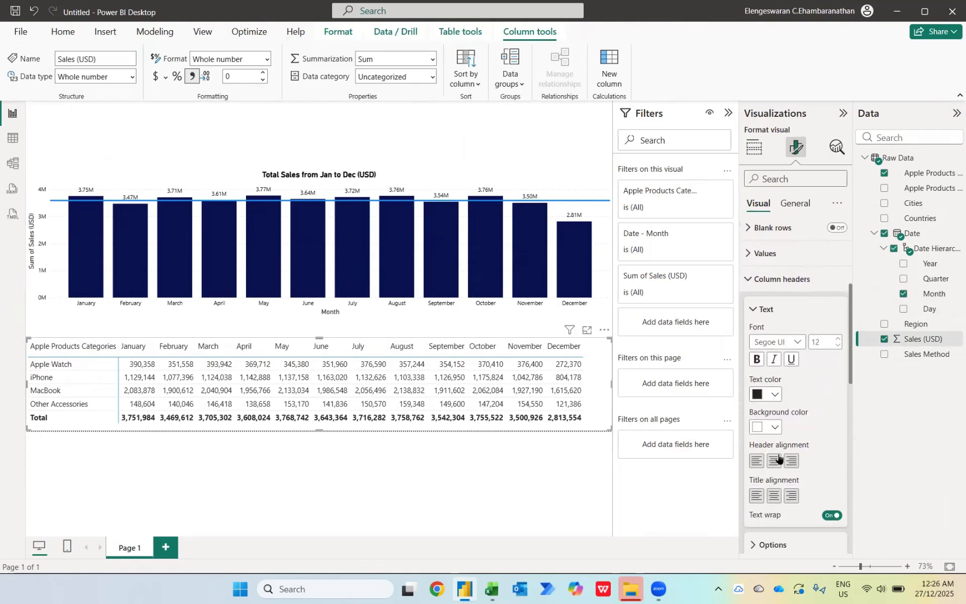
pyautogui.click(778, 460)
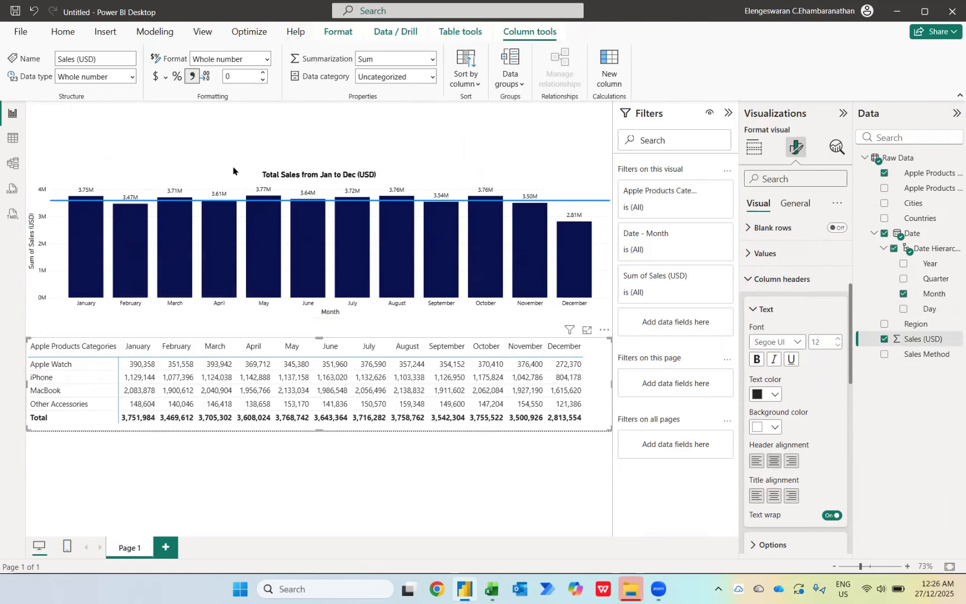
# Step: Enlarge the column chart by extending its lower edge toward the matrix and raising its upper edge slightly
pyautogui.click(322, 312)
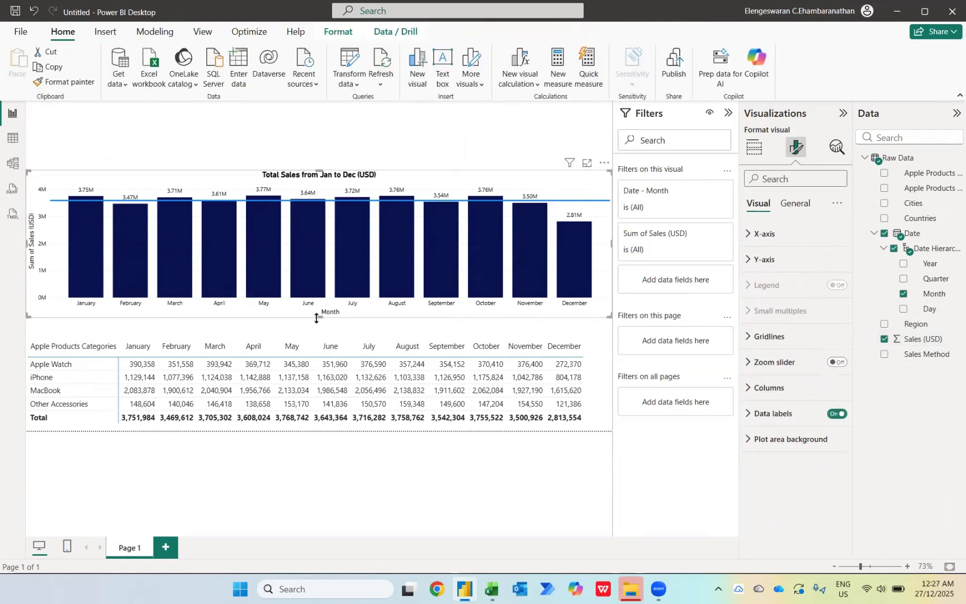
pyautogui.moveTo(316, 319); pyautogui.dragTo(320, 329)
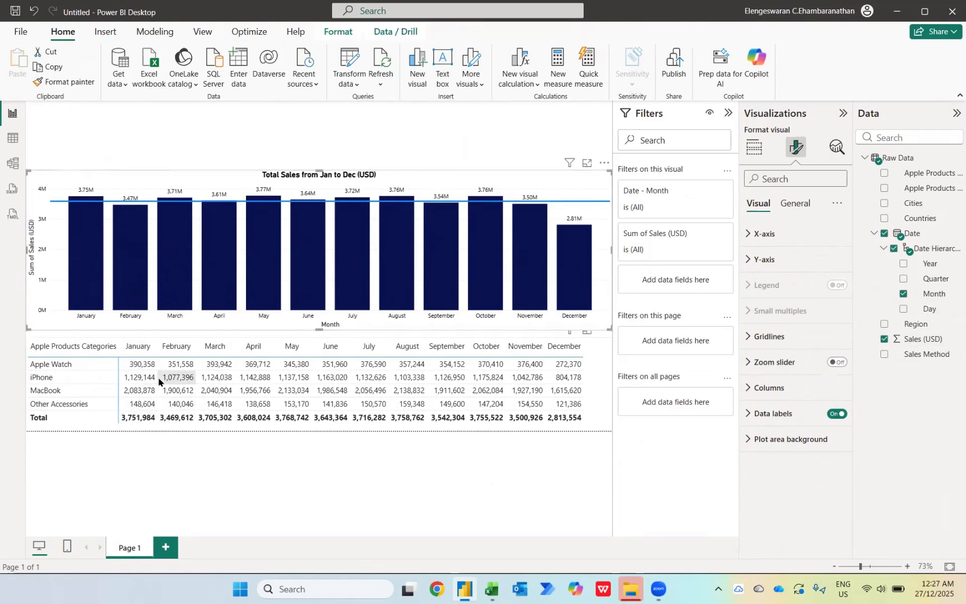
pyautogui.moveTo(319, 166); pyautogui.dragTo(318, 165)
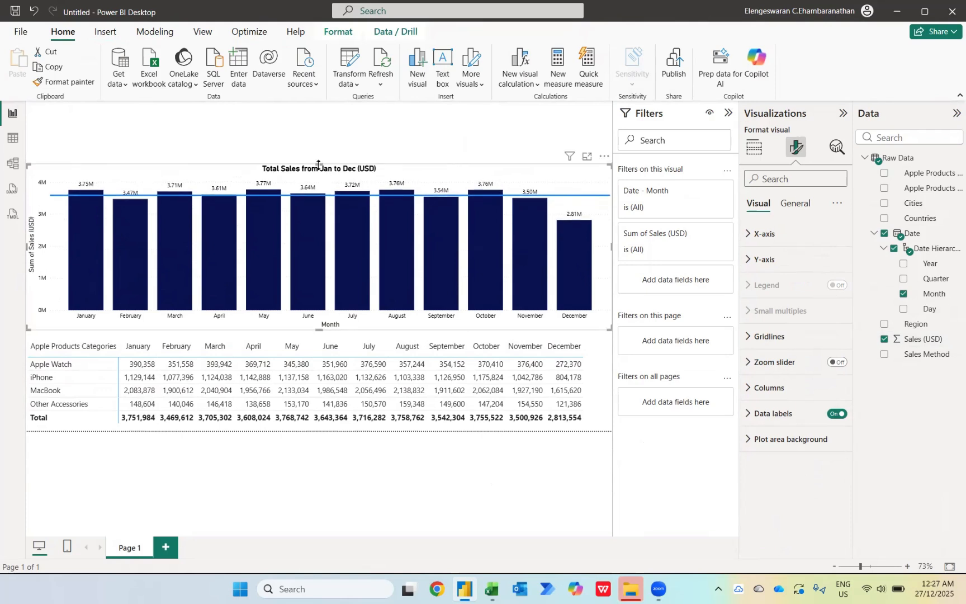
# Step: Add a new slicer to the report page with Region as its field
pyautogui.click(284, 149)
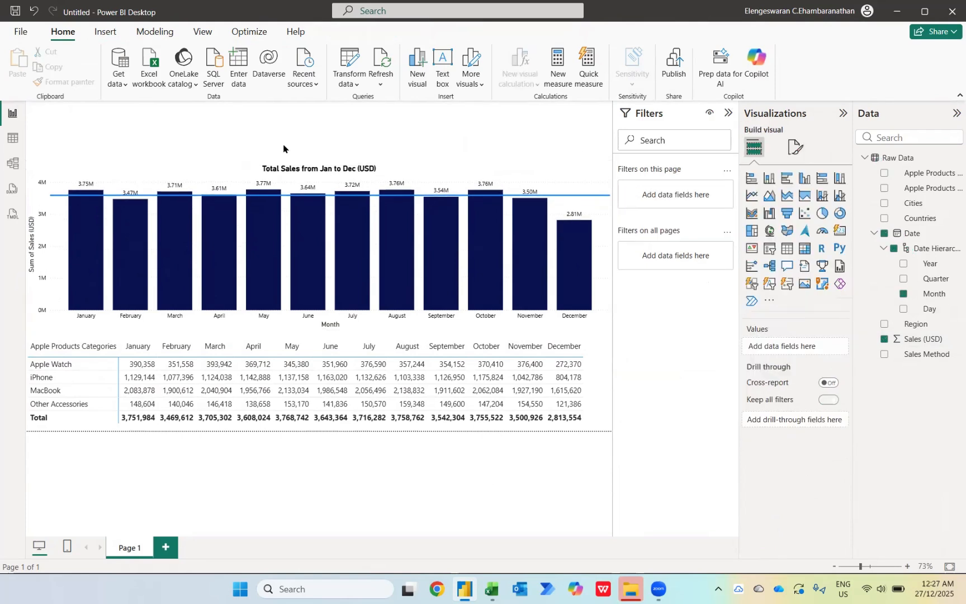
pyautogui.click(768, 248)
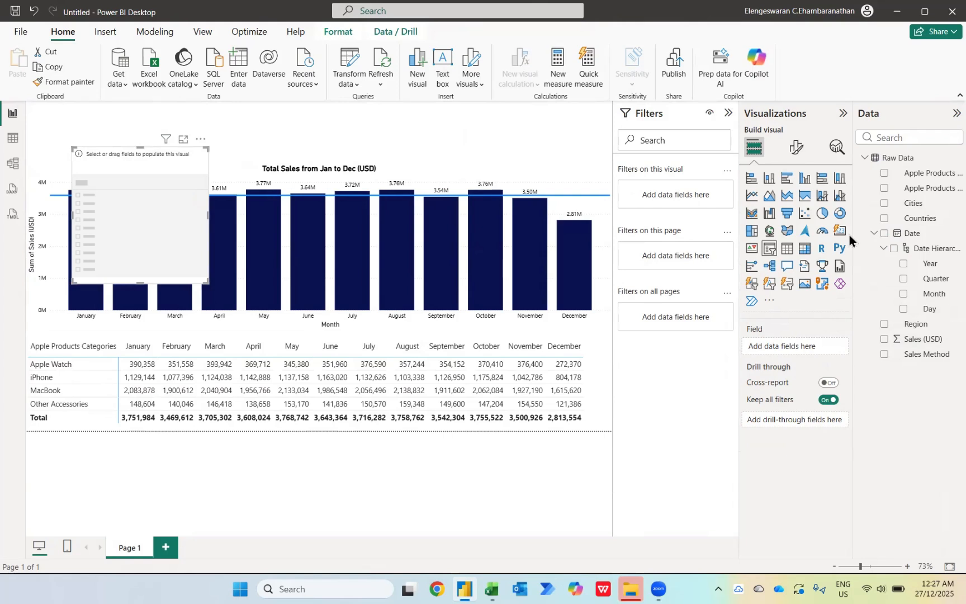
pyautogui.click(883, 326)
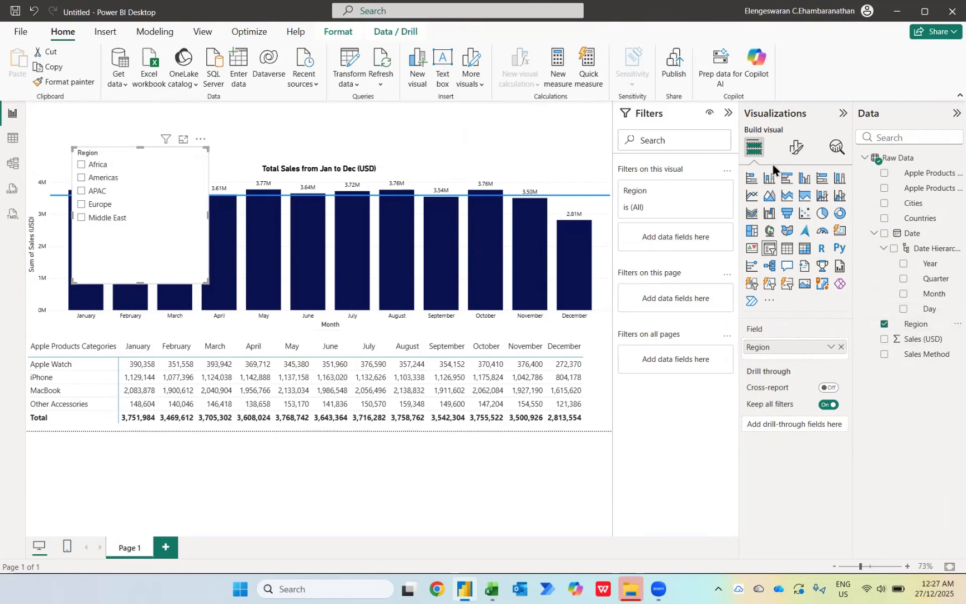
# Step: Try the Tile style on the Region slicer, and set its style to Dropdown
pyautogui.click(797, 148)
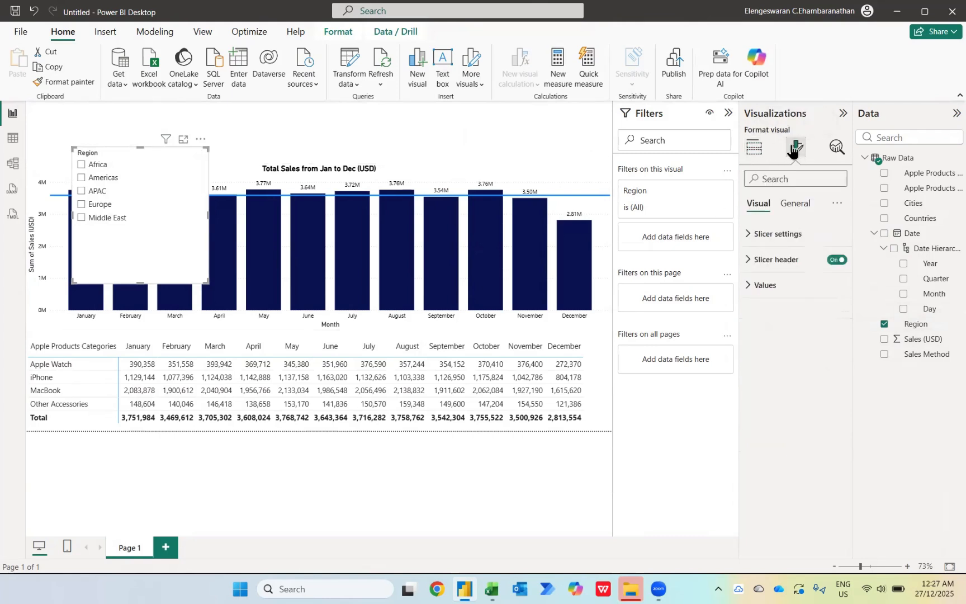
pyautogui.click(780, 233)
pyautogui.click(792, 296)
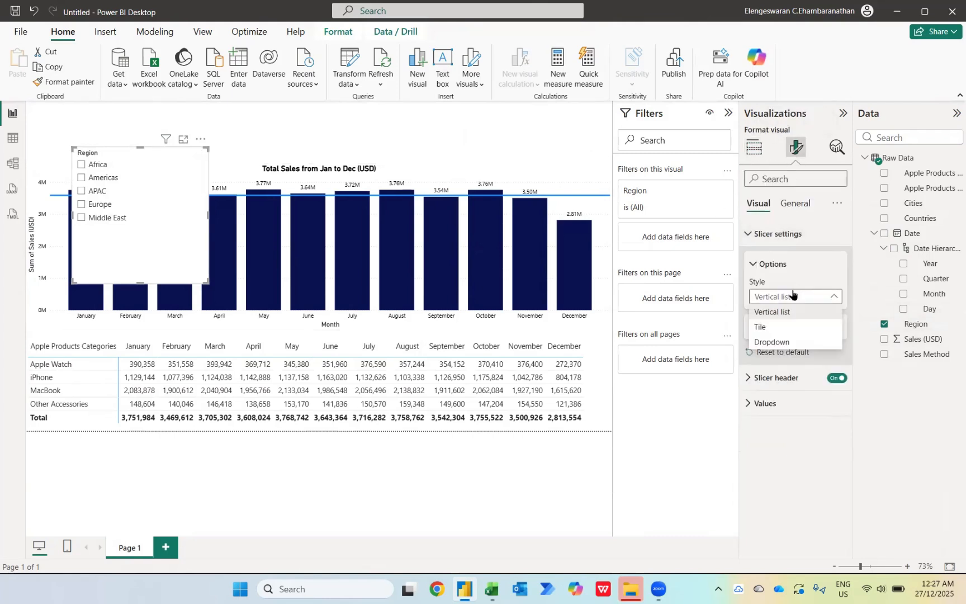
pyautogui.click(775, 329)
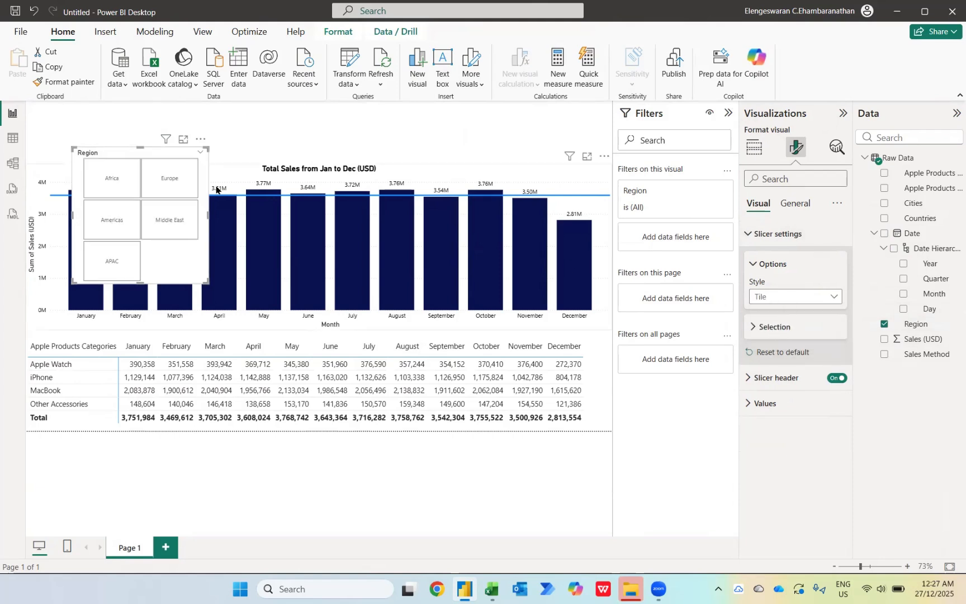
pyautogui.click(763, 298)
pyautogui.click(761, 342)
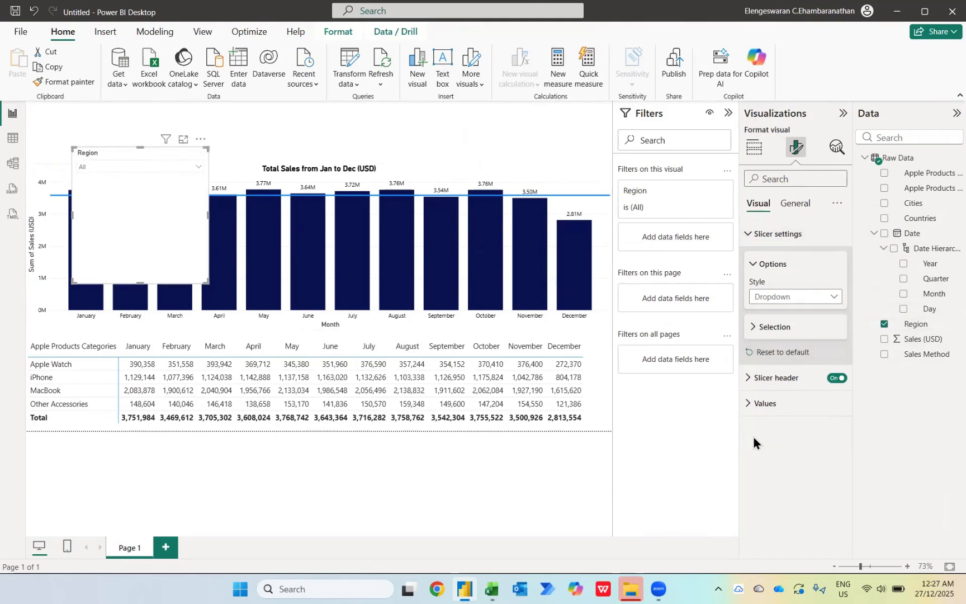
# Step: Set the font size of the Region slicer's values and its header text to 20
pyautogui.click(760, 403)
pyautogui.doubleClick(824, 466)
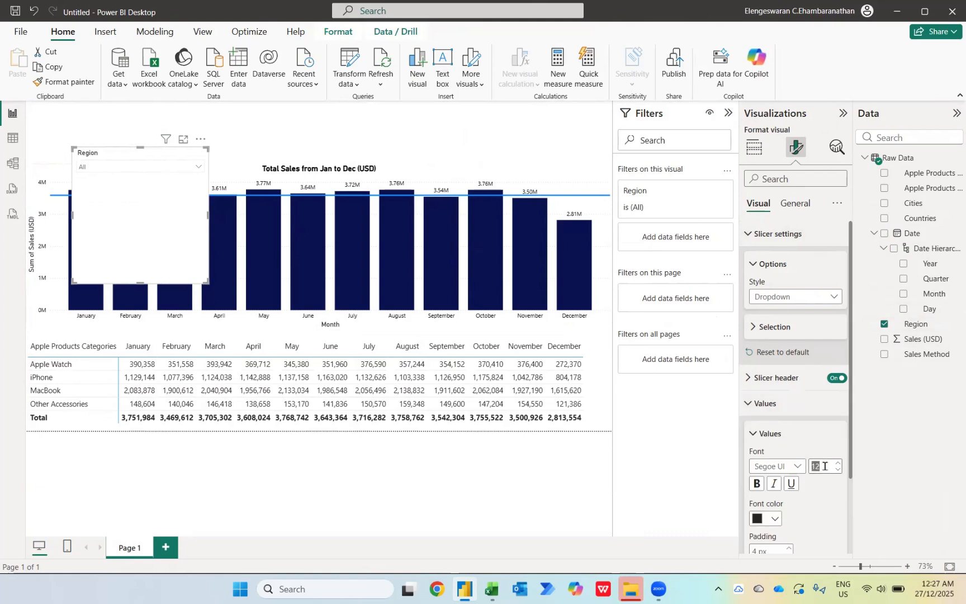
pyautogui.write('20')
pyautogui.press('Return')
pyautogui.click(776, 378)
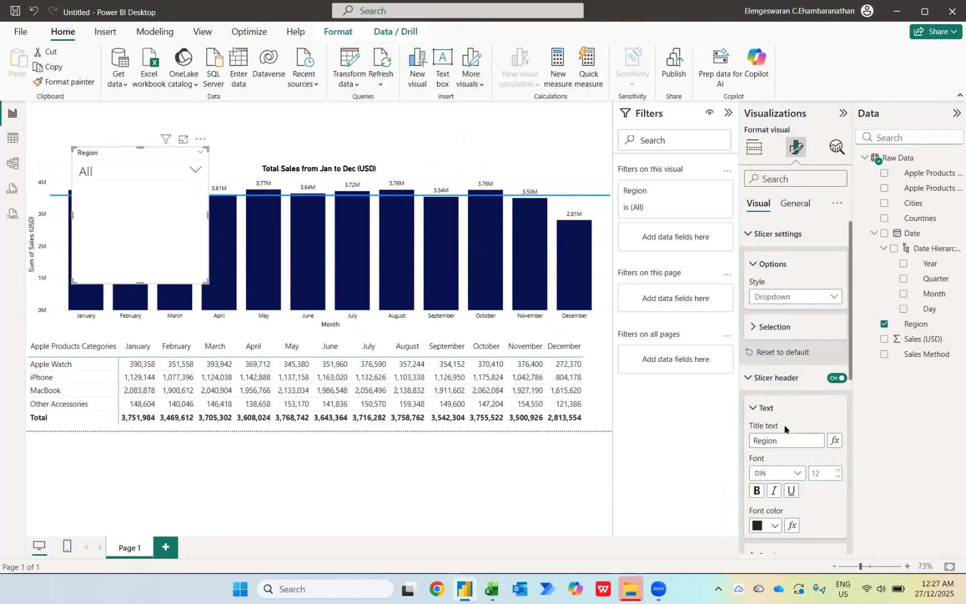
pyautogui.write('20')
pyautogui.press('Return')
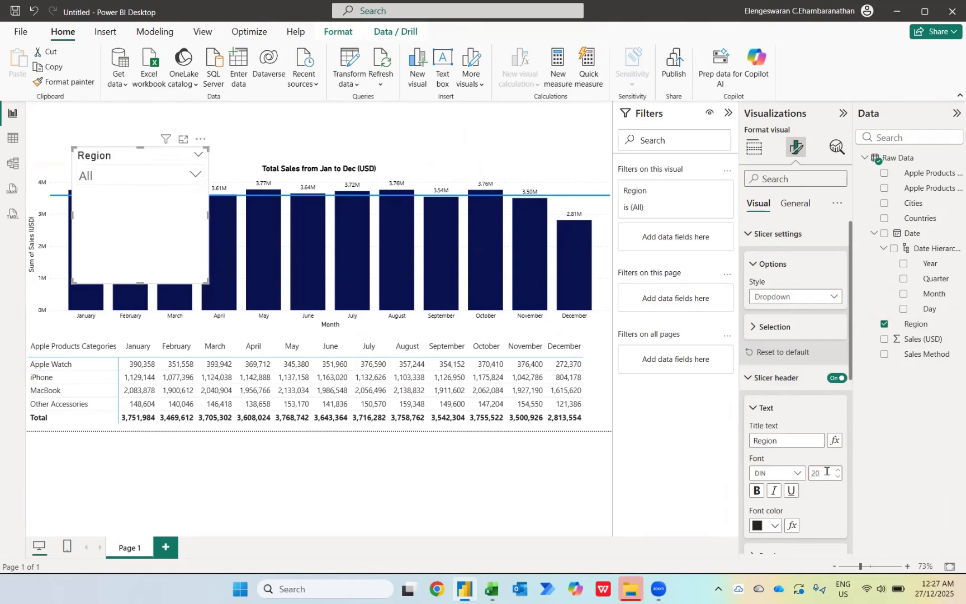
# Step: Resize the Region slicer into a short, wide box in the upper-left corner of the page, above the column chart
pyautogui.click(36, 142)
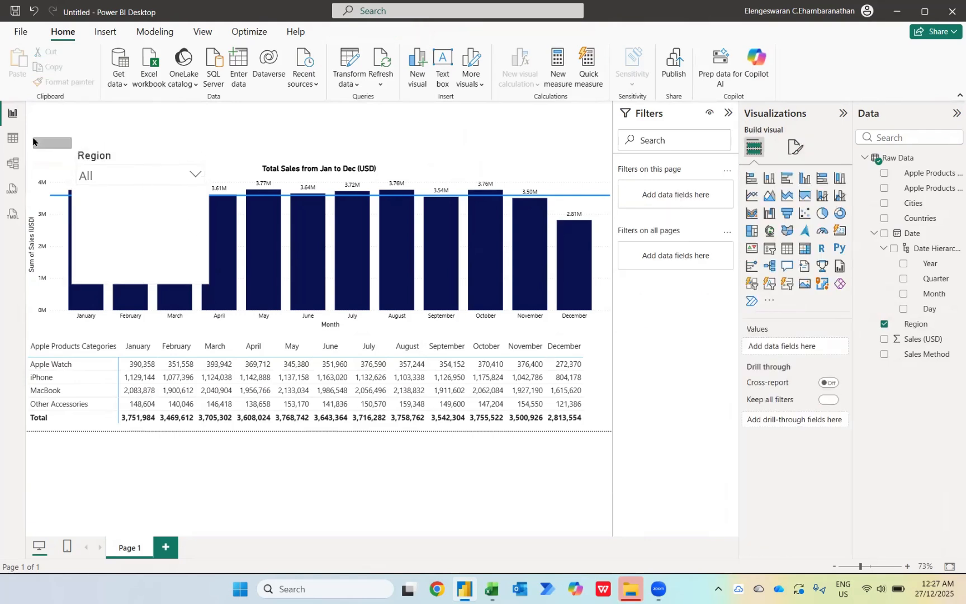
pyautogui.click(128, 223)
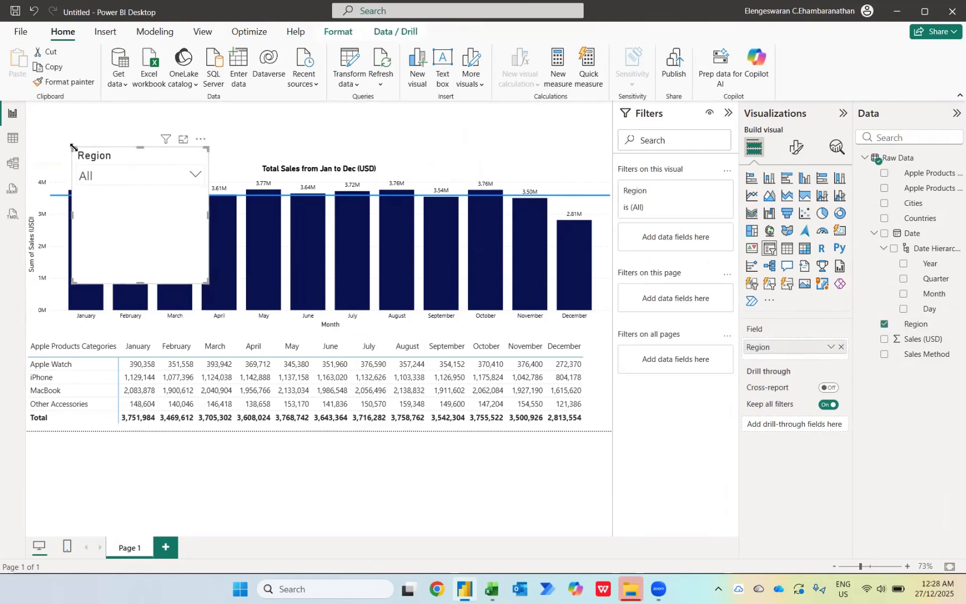
pyautogui.moveTo(72, 146); pyautogui.dragTo(26, 123)
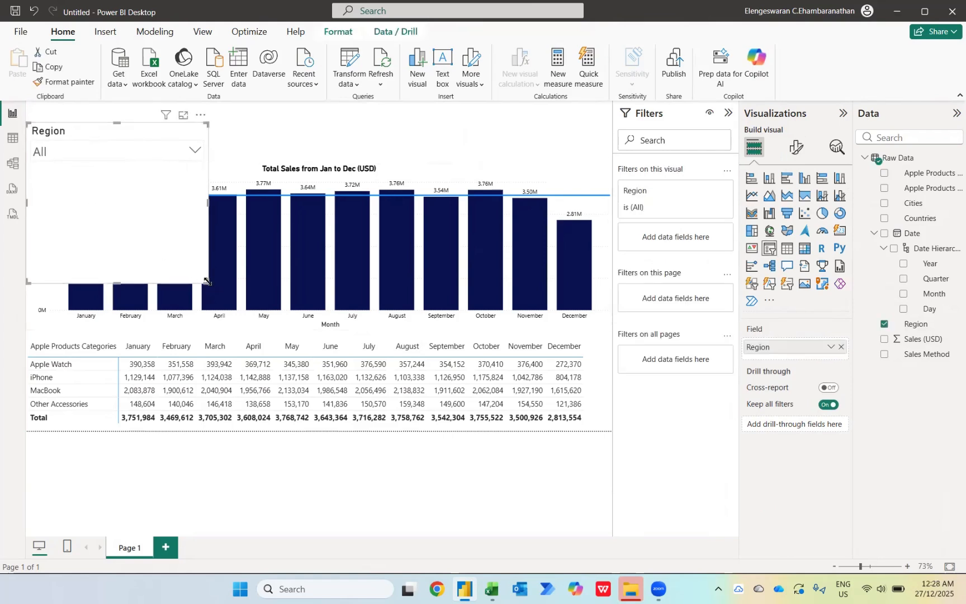
pyautogui.moveTo(211, 255); pyautogui.dragTo(226, 168)
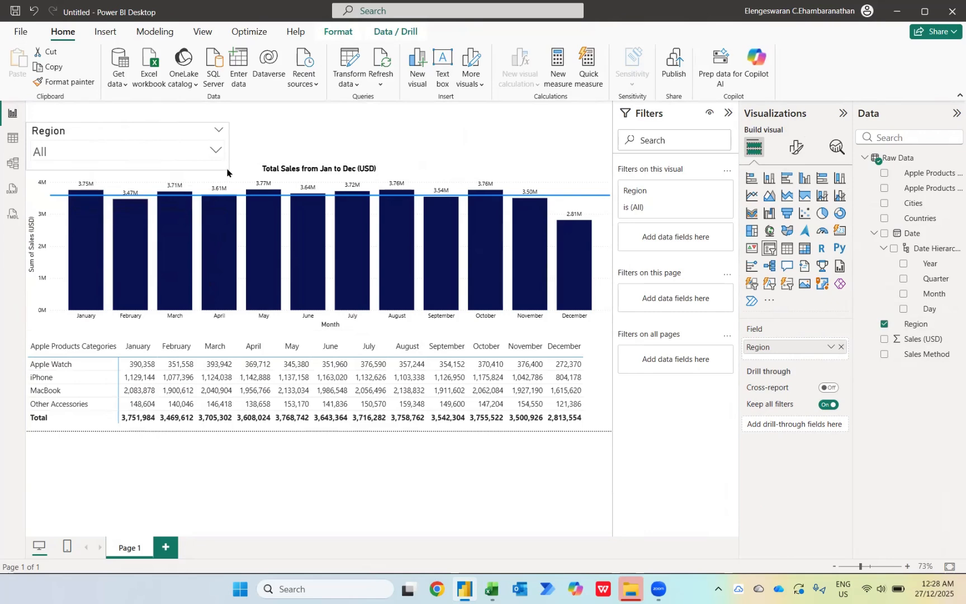
# Step: Lower the column chart's upper edge to clear the Region slicer, and shift the slicer slightly down and make it narrower
pyautogui.click(245, 175)
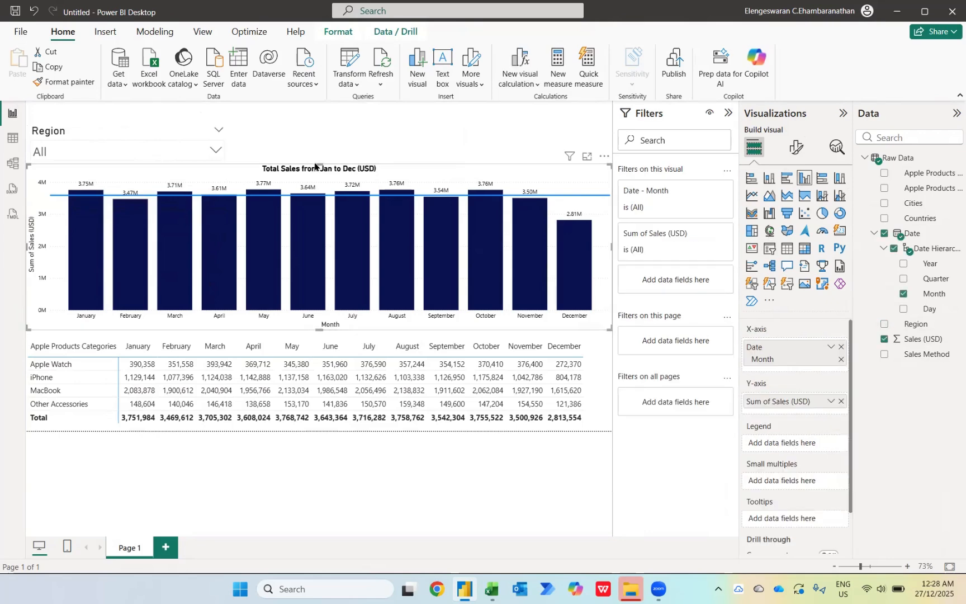
pyautogui.moveTo(319, 165); pyautogui.dragTo(322, 184)
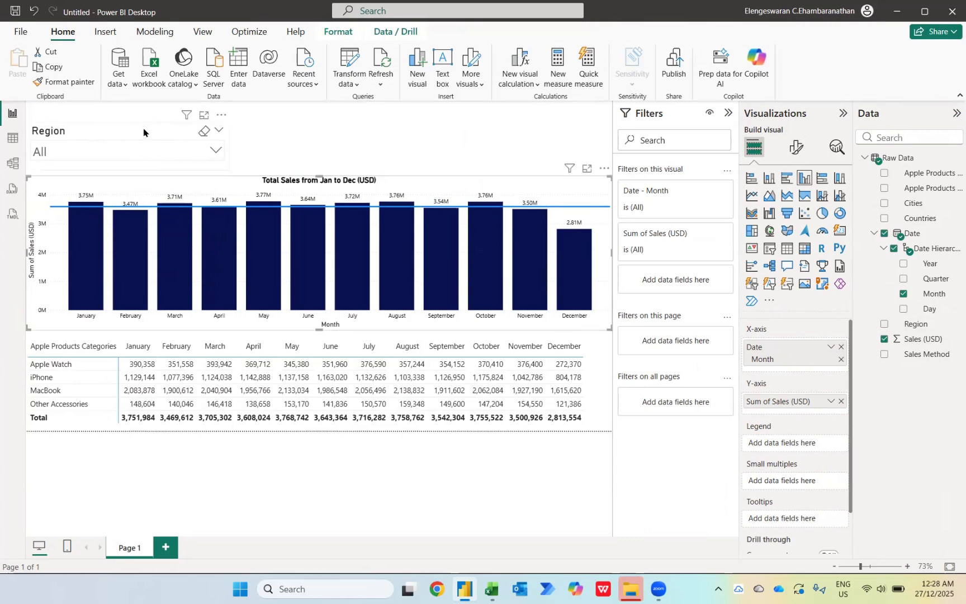
pyautogui.moveTo(140, 135); pyautogui.dragTo(141, 135)
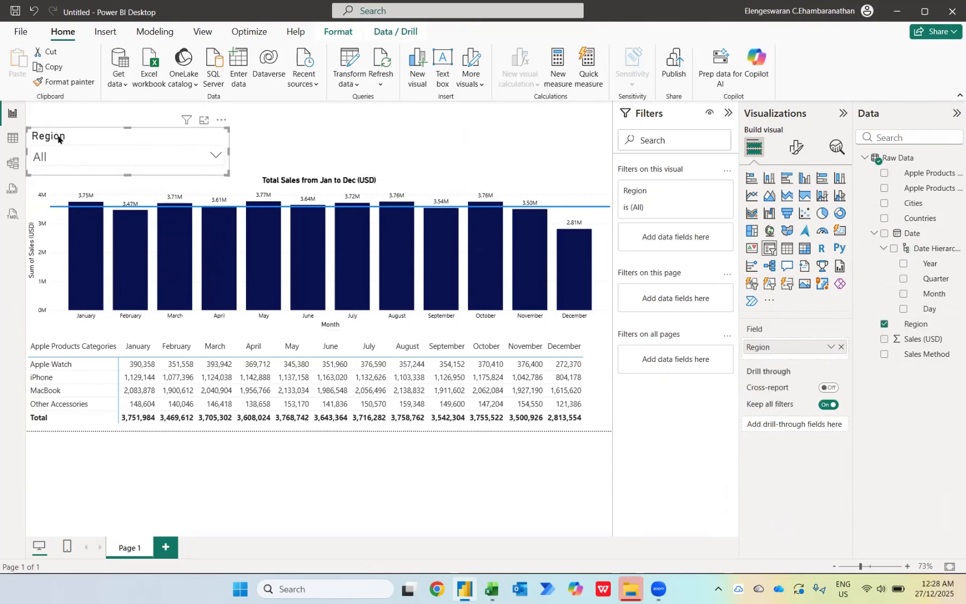
pyautogui.moveTo(228, 151); pyautogui.dragTo(185, 151)
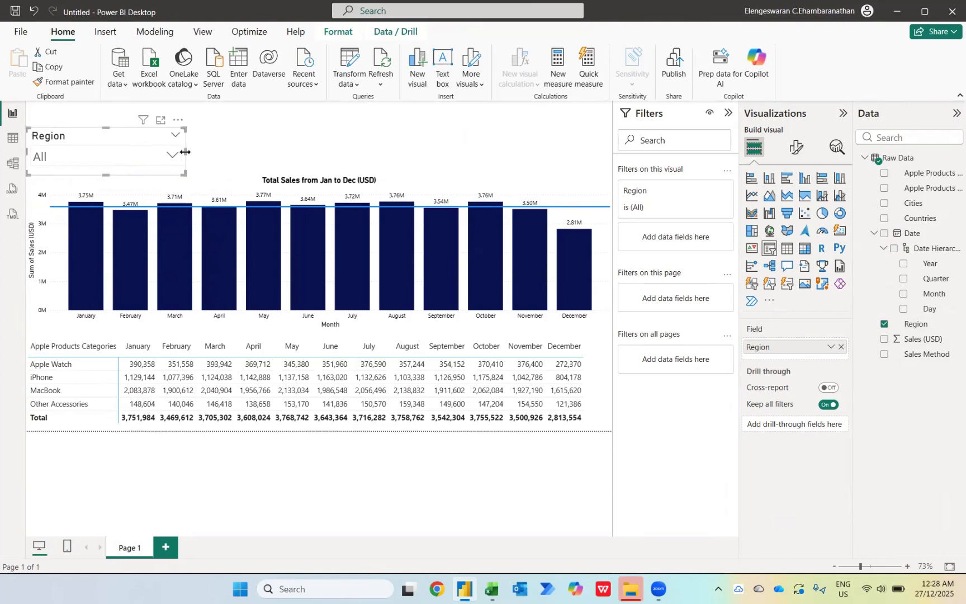
# Step: Duplicate the Region slicer, place the copy above the middle of the chart, and replace its field with Countries
pyautogui.hotkey('ctrl', 'c')
pyautogui.hotkey('ctrl', 'v')
pyautogui.moveTo(234, 135); pyautogui.dragTo(322, 135)
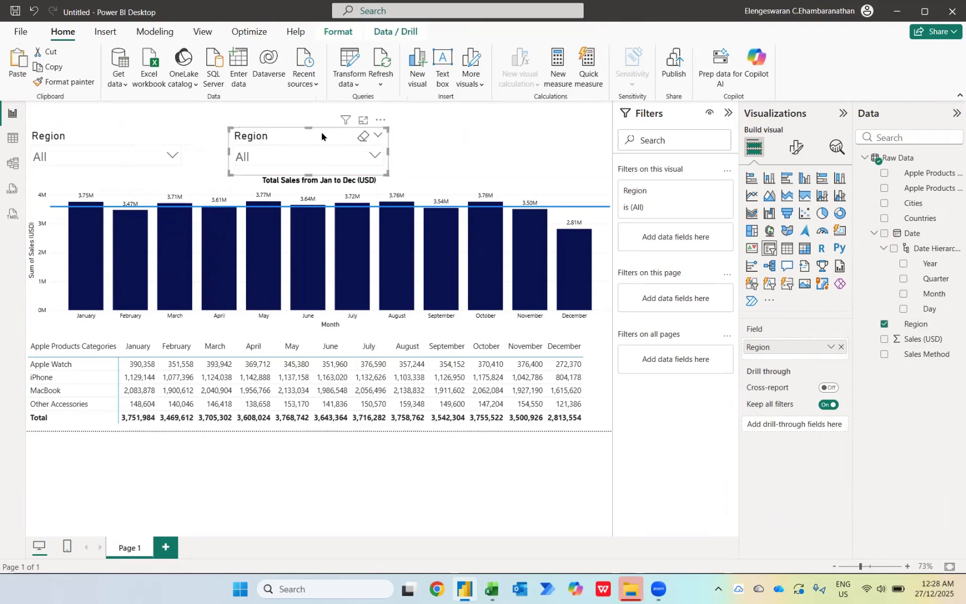
pyautogui.click(884, 327)
pyautogui.click(884, 219)
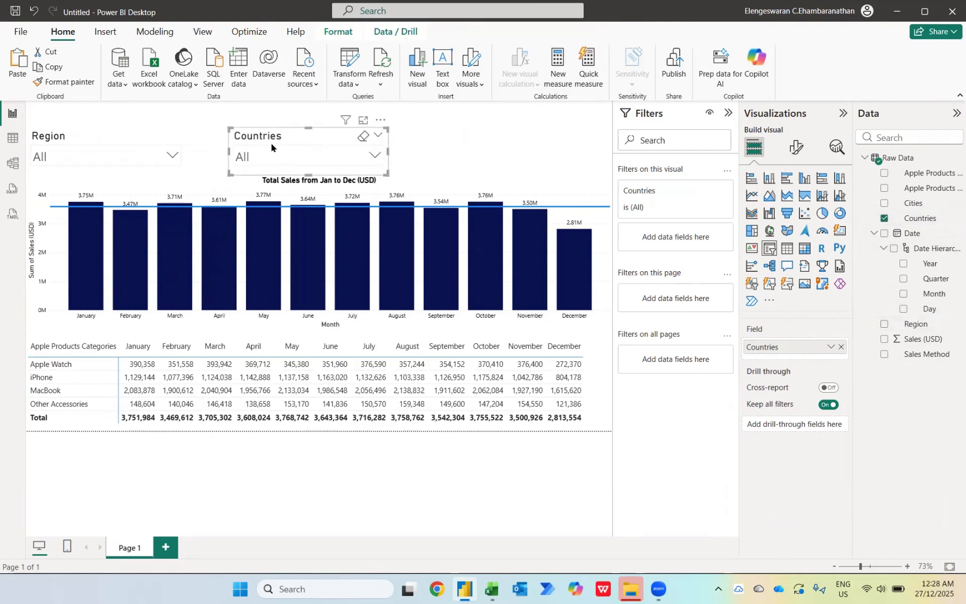
# Step: Place another slicer copy above the chart's right end, in line with the others, and replace its Countries field with Cities
pyautogui.moveTo(271, 146); pyautogui.dragTo(524, 144)
pyautogui.click(884, 219)
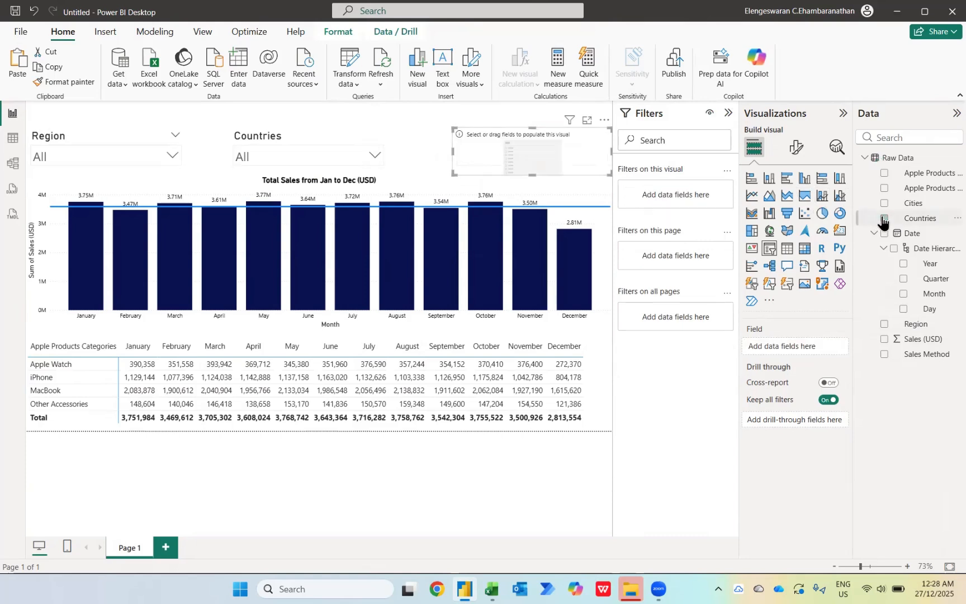
pyautogui.click(884, 203)
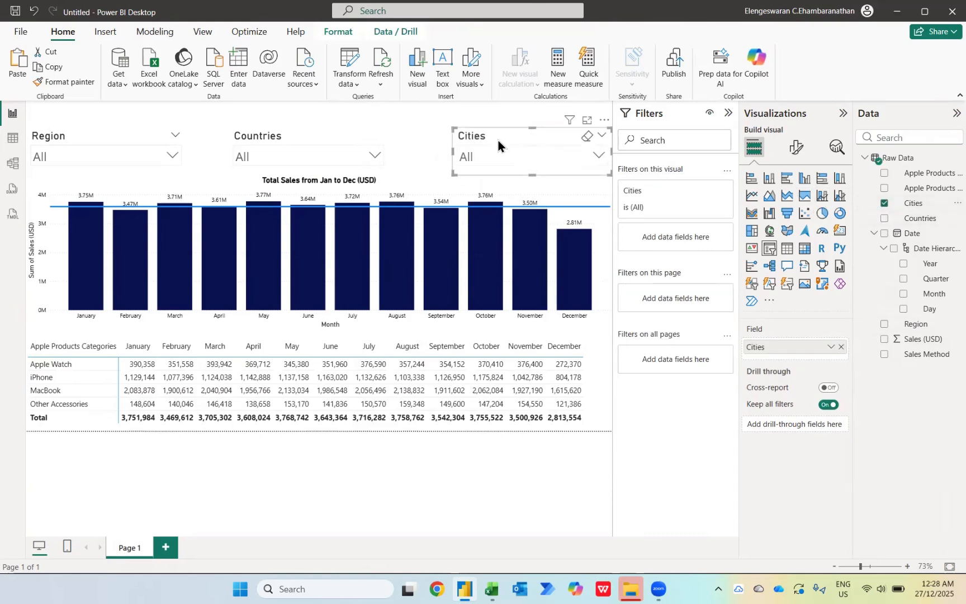
# Step: Test the Cities slicer by filtering the report to single cities in turn, from Aalborg to Alexandria, and clear the selection
pyautogui.click(524, 162)
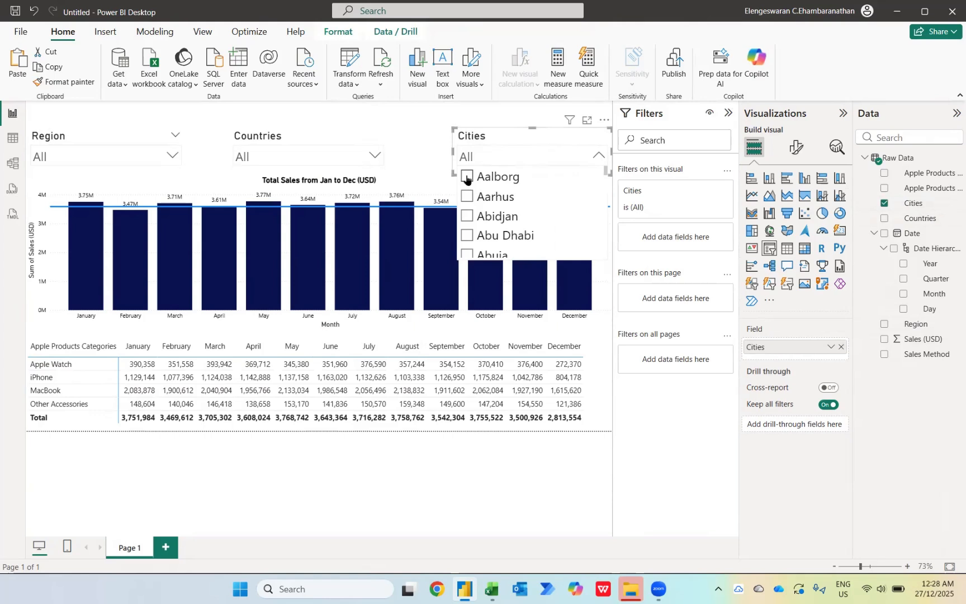
pyautogui.click(468, 178)
pyautogui.click(467, 196)
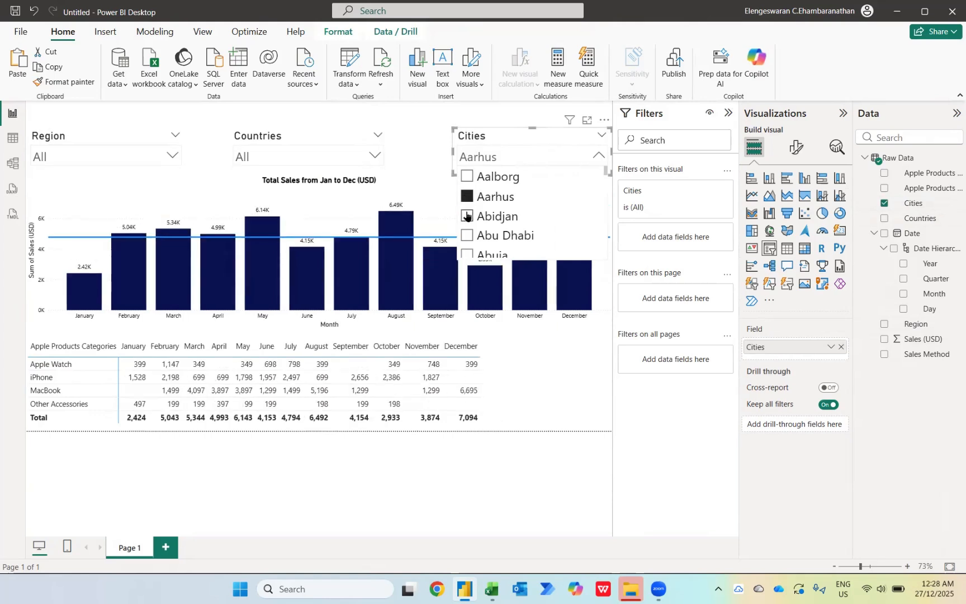
pyautogui.click(467, 216)
pyautogui.click(467, 235)
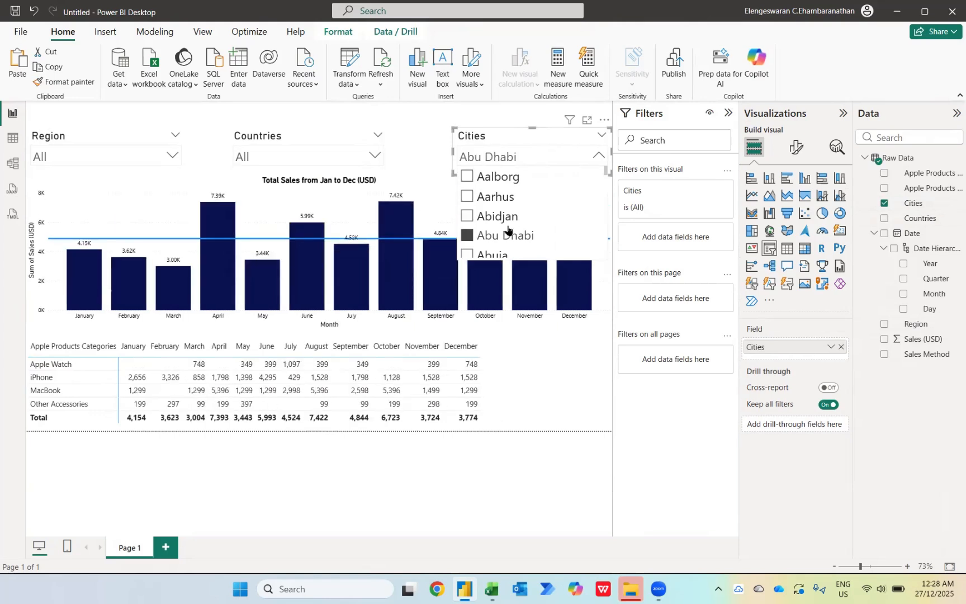
pyautogui.scroll(-1, 513, 230)
pyautogui.scroll(-3, 513, 227)
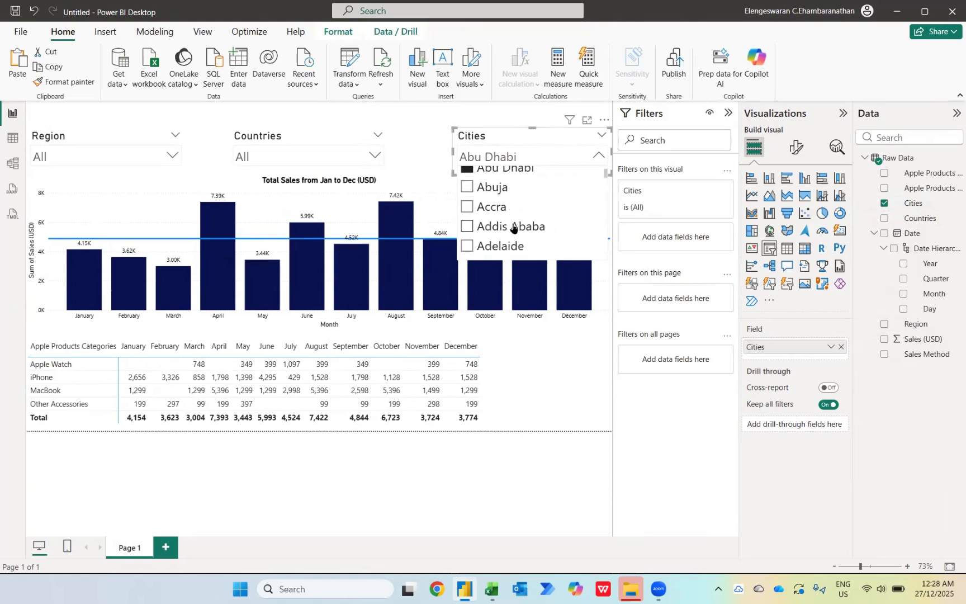
pyautogui.click(475, 247)
pyautogui.scroll(-4, 472, 248)
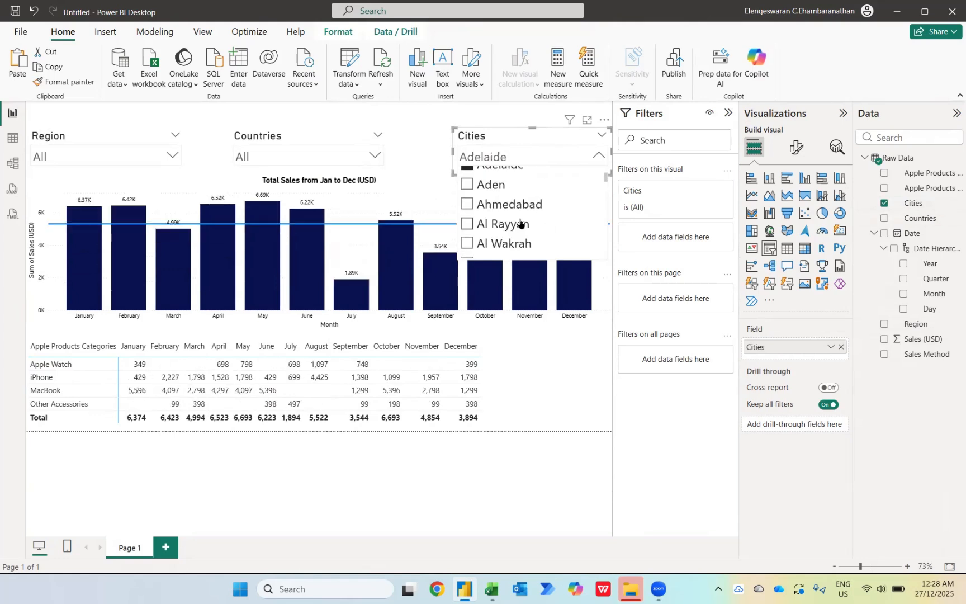
pyautogui.click(469, 244)
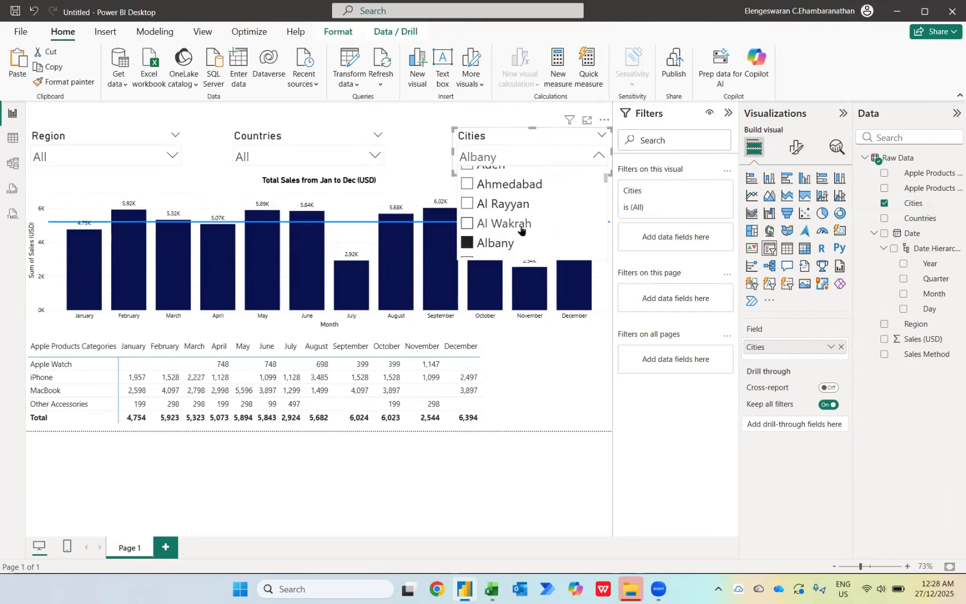
pyautogui.scroll(-3, 491, 230)
pyautogui.click(468, 234)
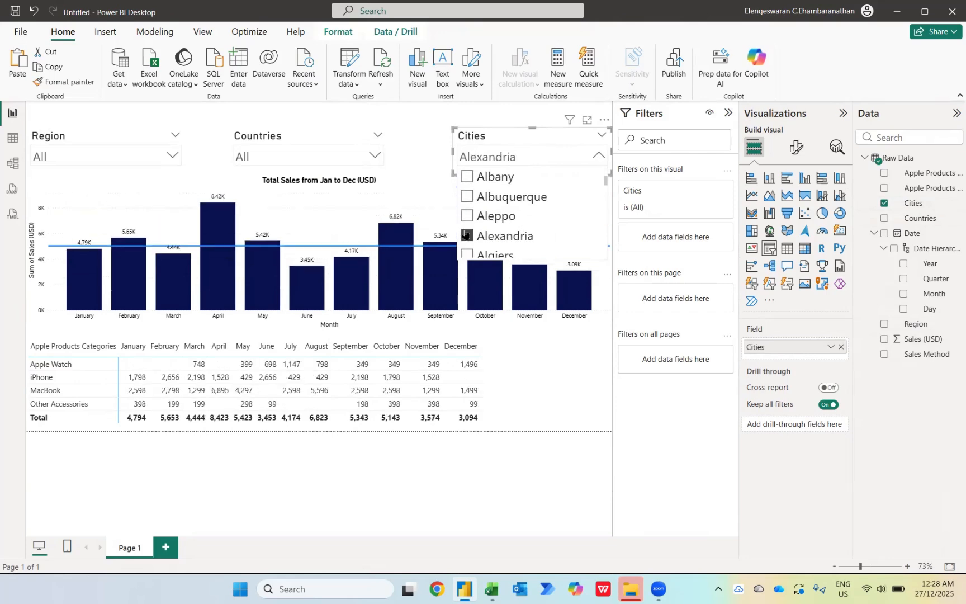
pyautogui.click(586, 135)
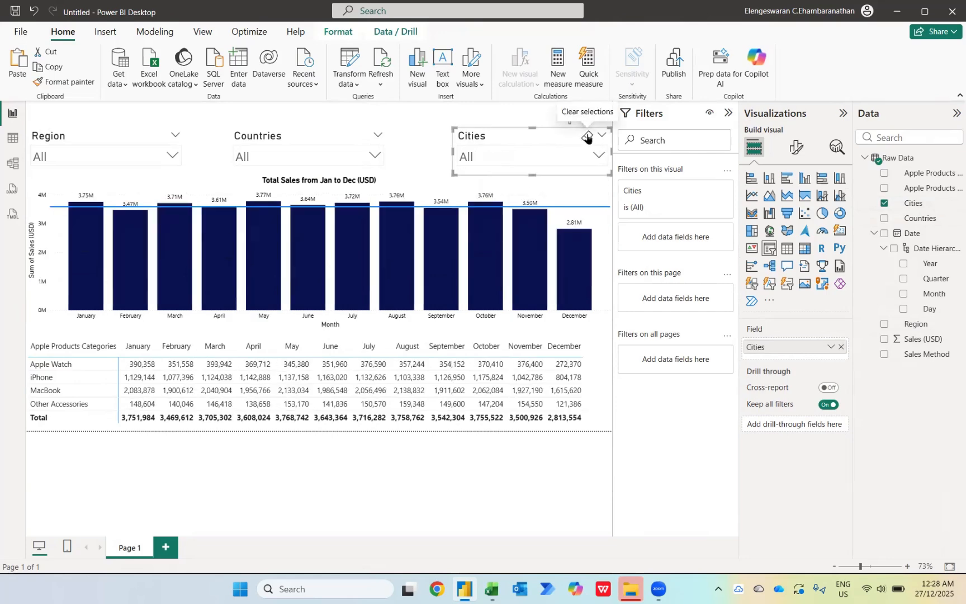
# Step: Test the Region slicer by filtering the report to single regions in turn, including APAC, Middle East and Americas, and clear the selection
pyautogui.click(120, 152)
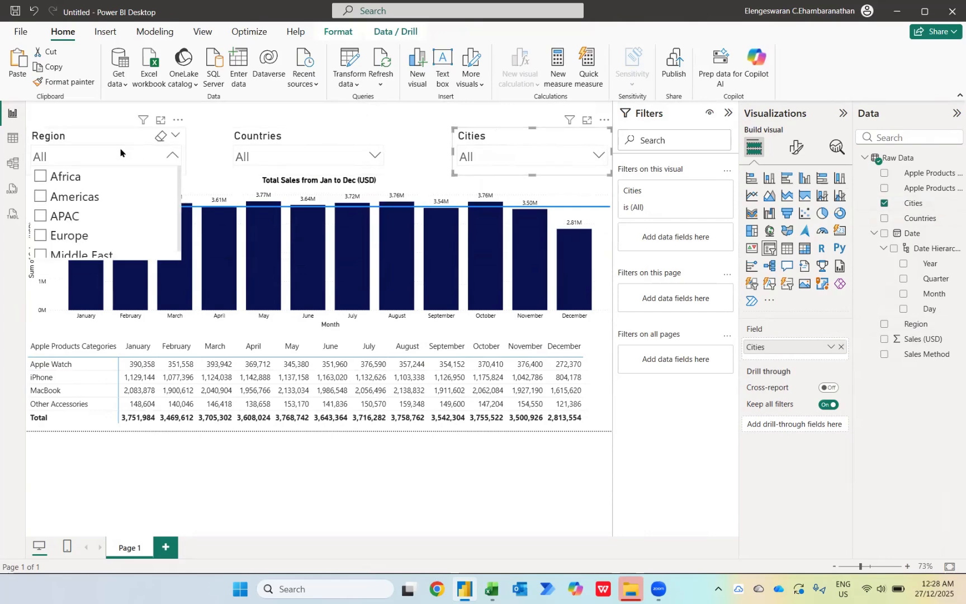
pyautogui.click(41, 218)
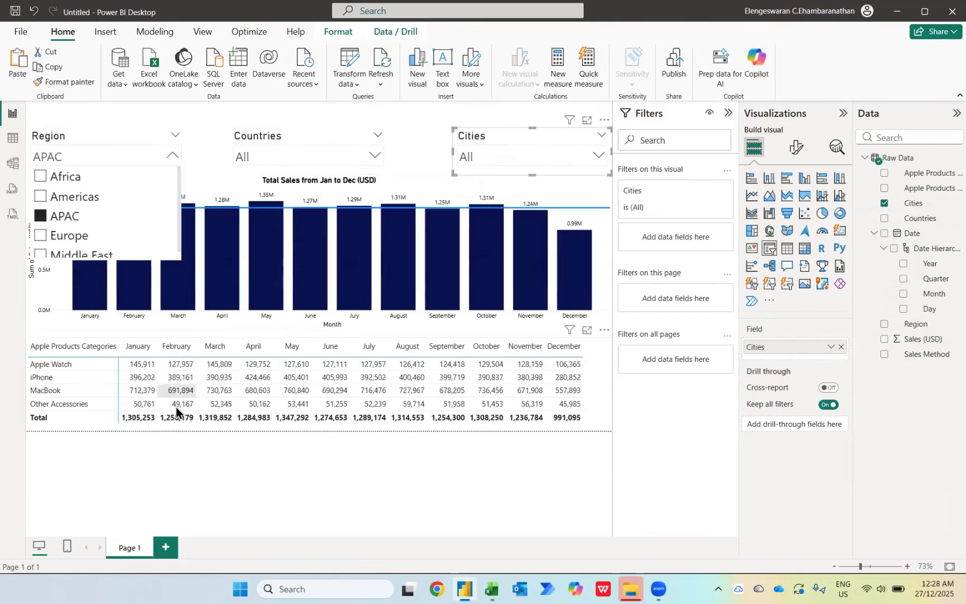
pyautogui.click(59, 236)
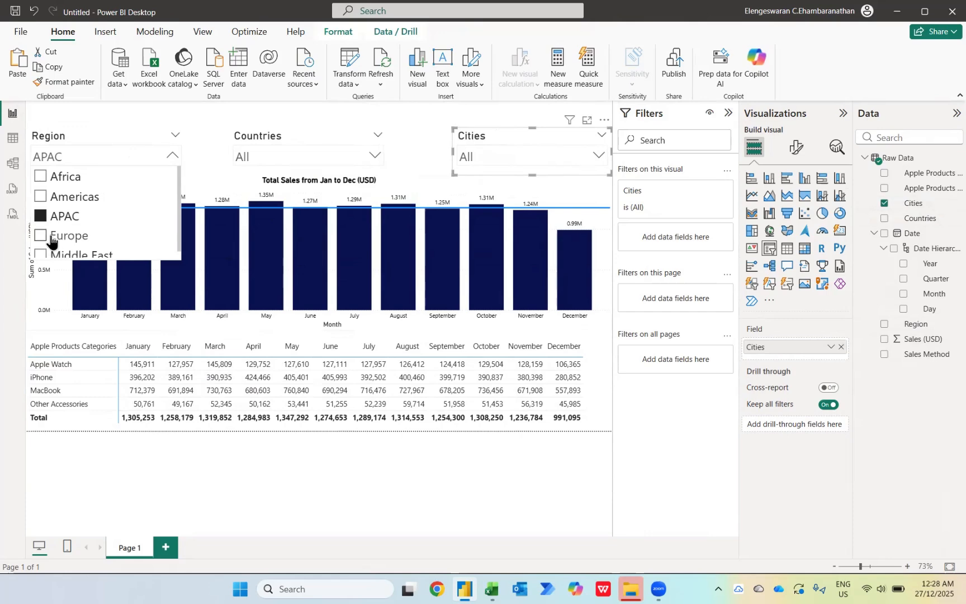
pyautogui.click(61, 255)
pyautogui.click(61, 176)
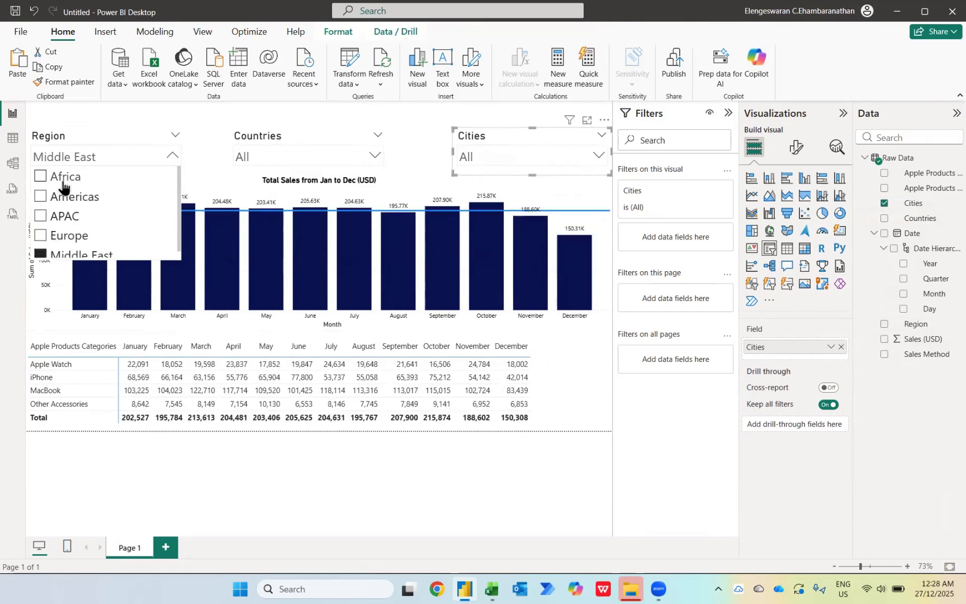
pyautogui.click(63, 199)
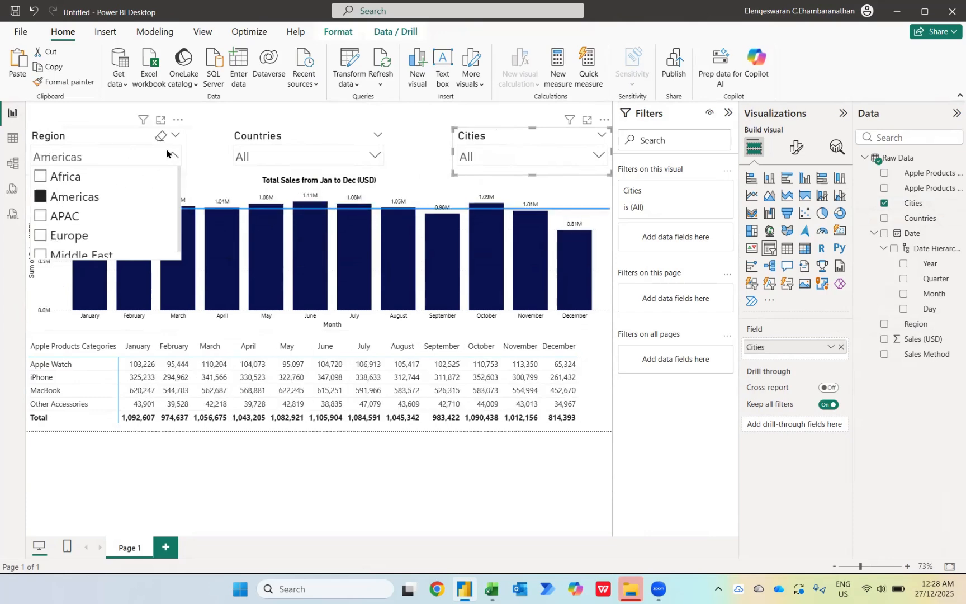
pyautogui.click(162, 135)
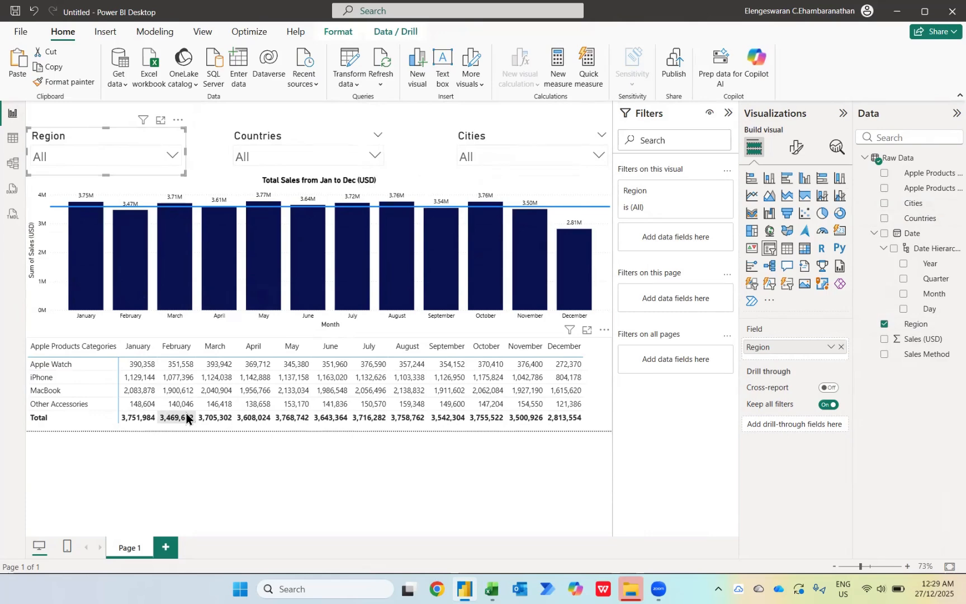
# Step: Filter the report to the APAC region and the country Malaysia with the Region and Countries slicers
pyautogui.click(167, 151)
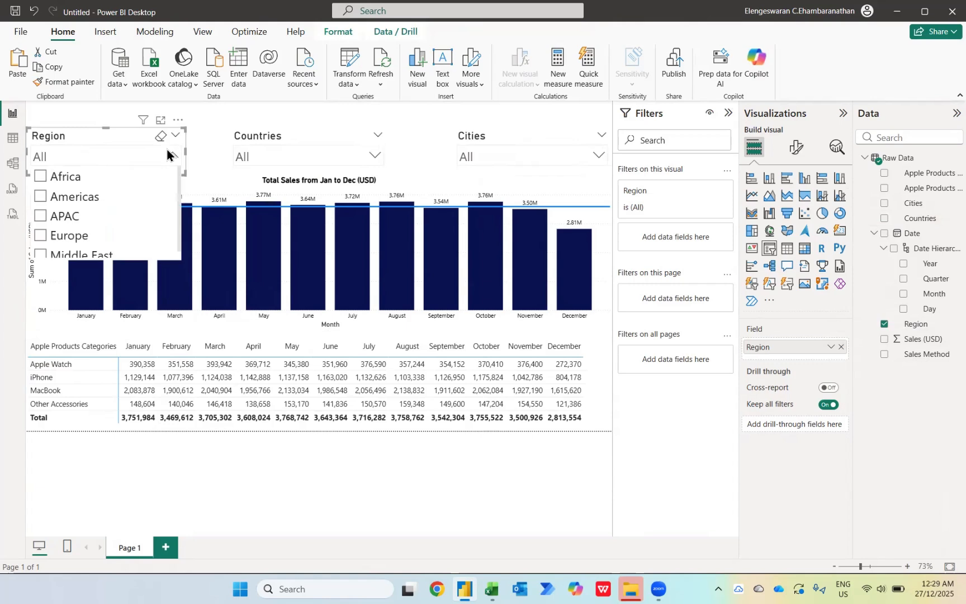
pyautogui.click(73, 216)
pyautogui.click(290, 165)
pyautogui.click(291, 165)
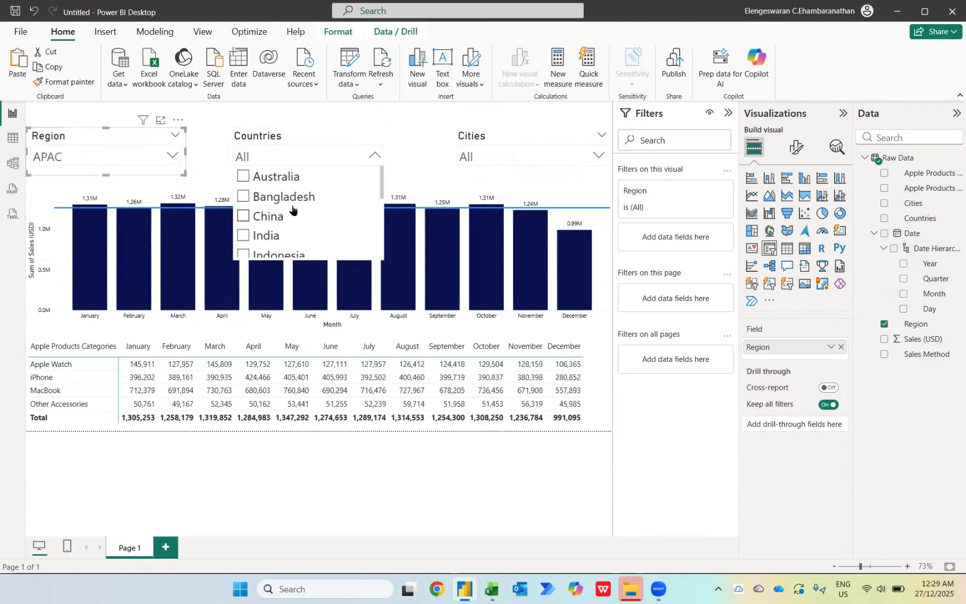
pyautogui.scroll(-3, 292, 209)
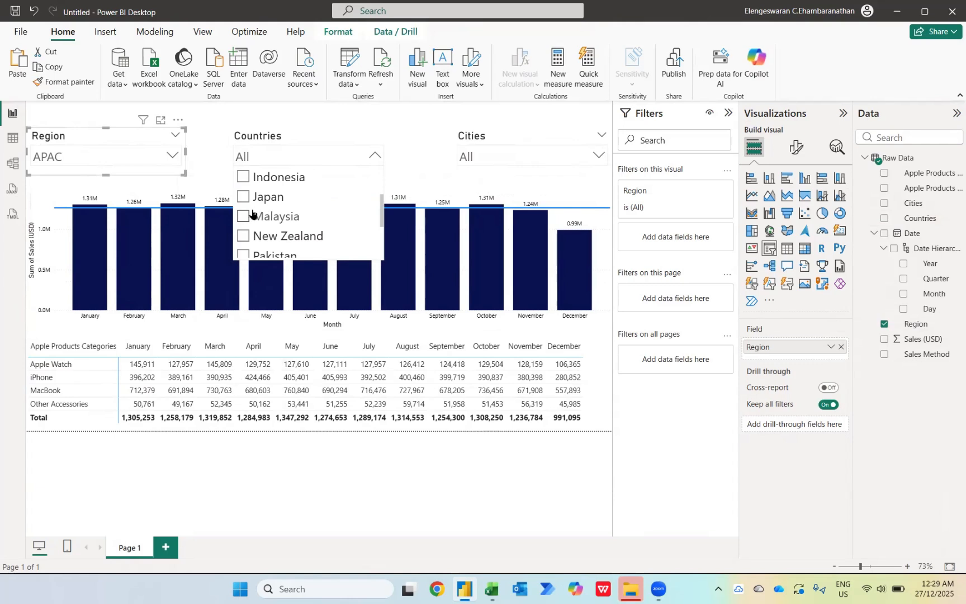
pyautogui.click(252, 214)
# Step: Narrow the report to the city Kota Kinabalu with the Cities slicer
pyautogui.click(493, 156)
pyautogui.click(493, 156)
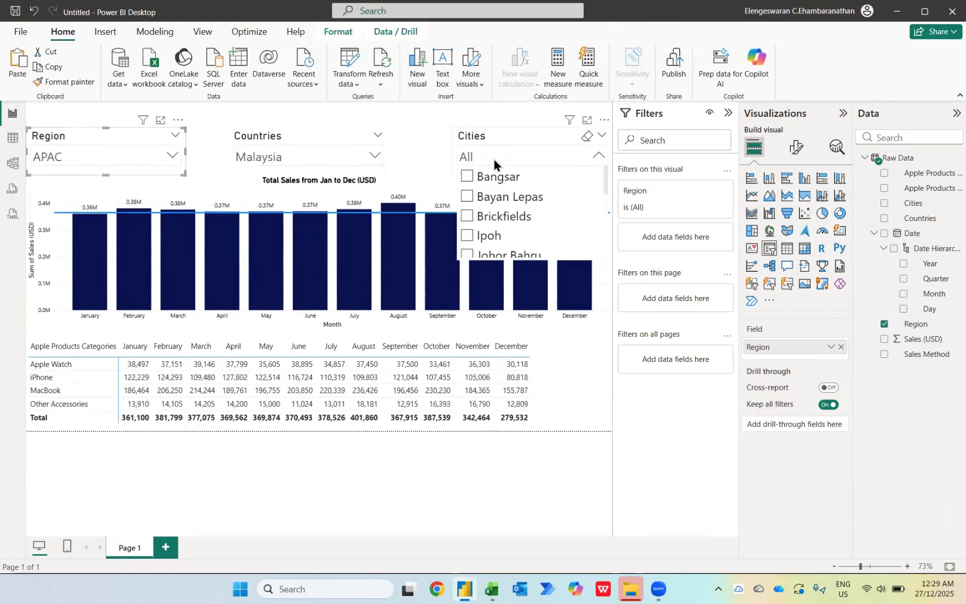
pyautogui.scroll(-2, 502, 228)
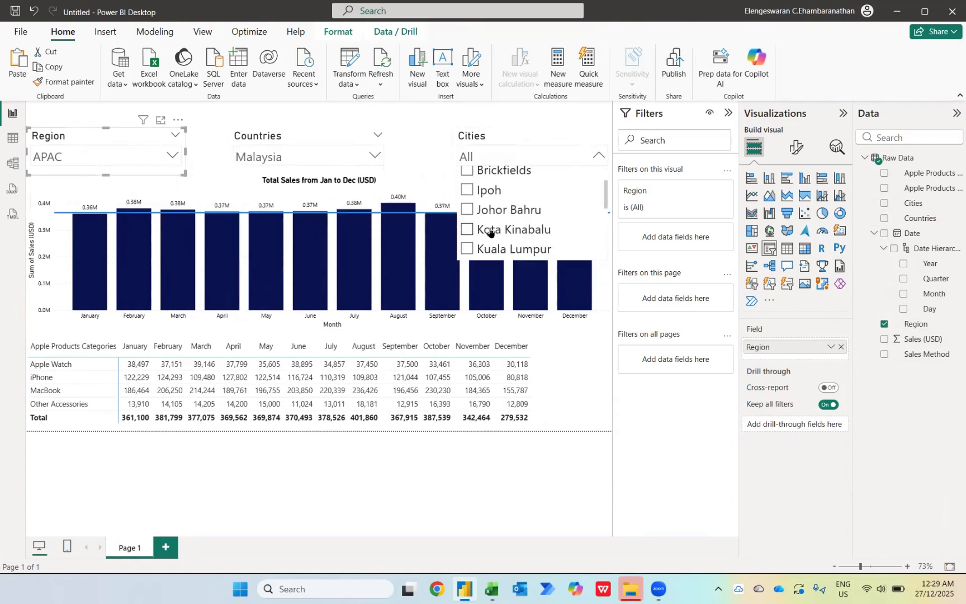
pyautogui.click(490, 233)
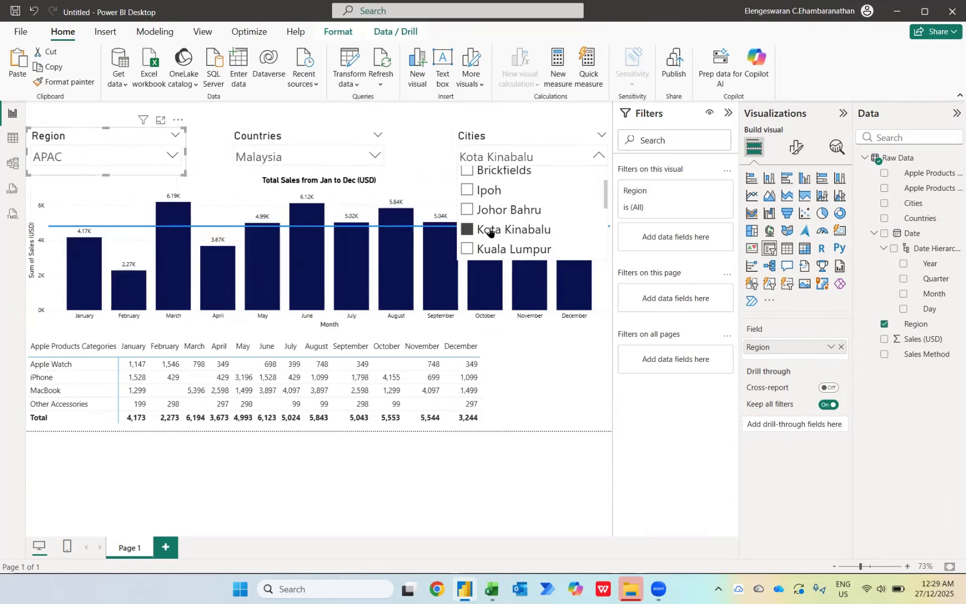
# Step: Show the records behind the matrix's September value for Other Accessories as a data point table
pyautogui.click(350, 407)
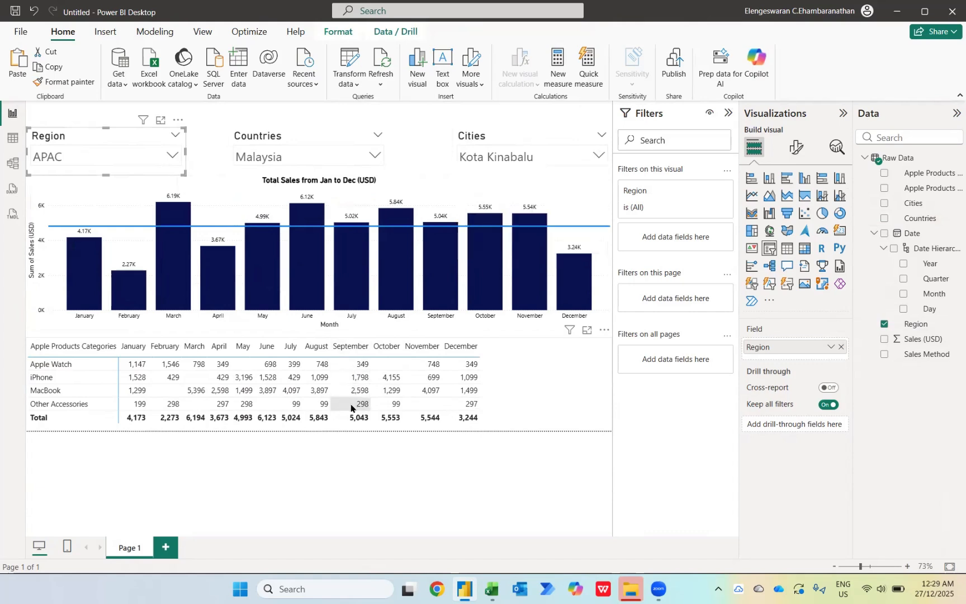
pyautogui.rightClick(351, 408)
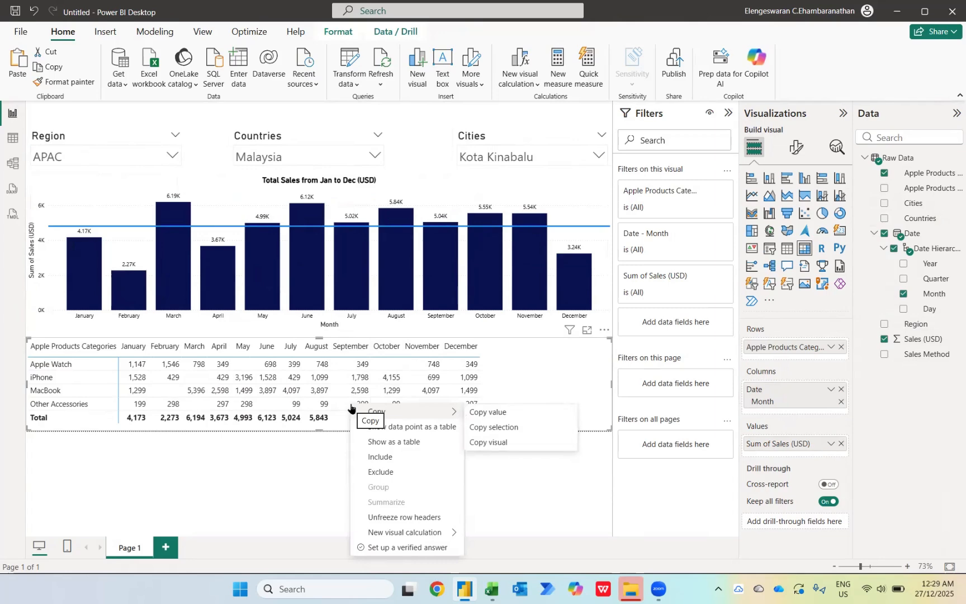
pyautogui.click(439, 431)
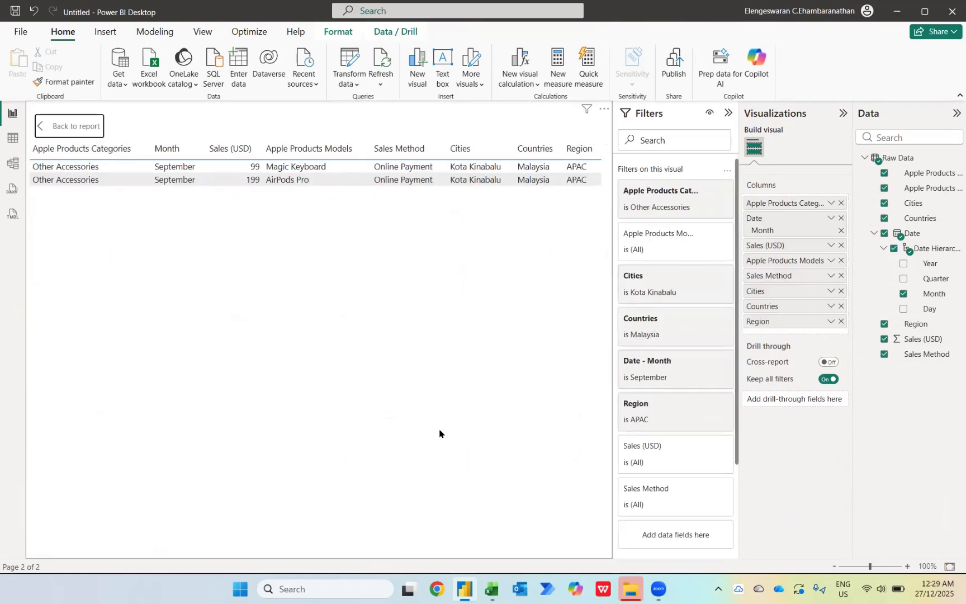